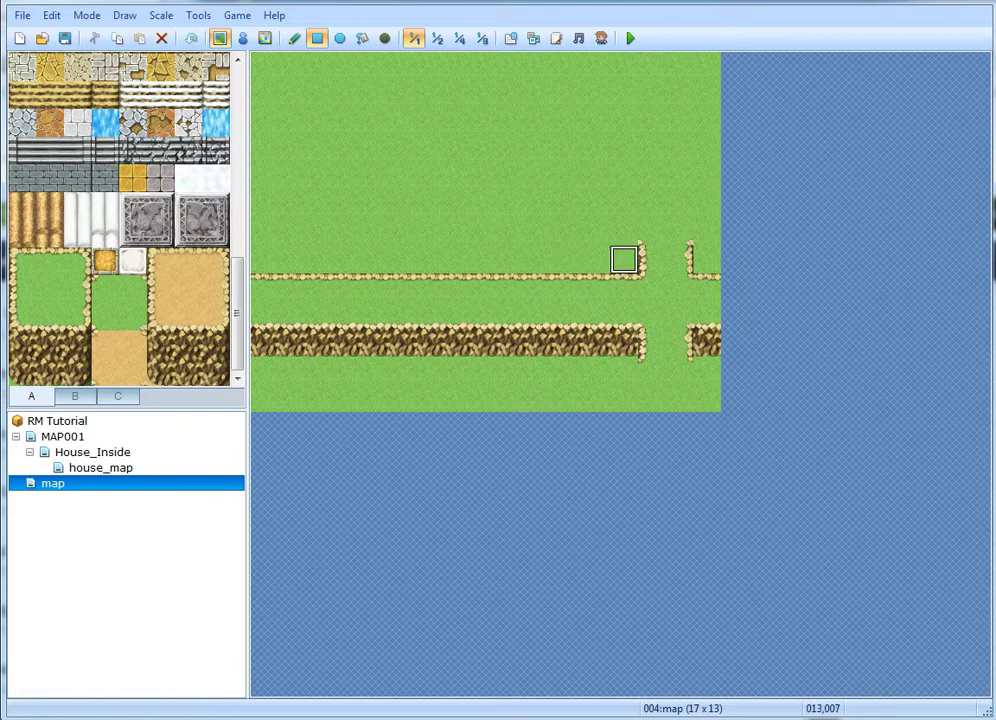
# Paint a short vertical cliff edge on the upper grass, and cover it again with plain grass.
pyautogui.click(50, 289)
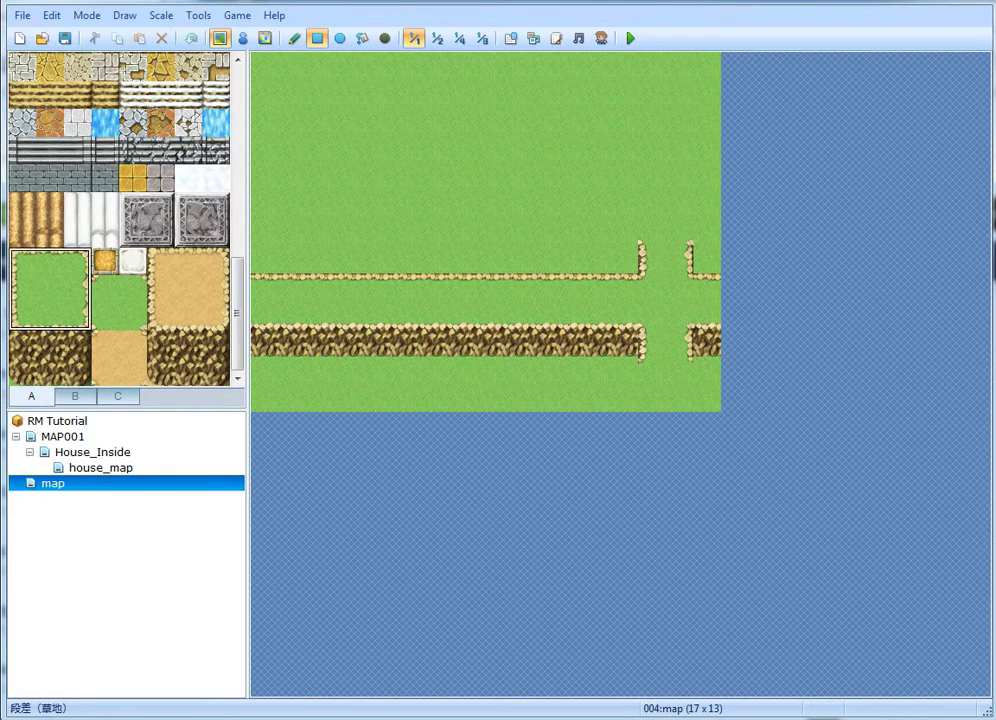
pyautogui.click(119, 303)
pyautogui.click(106, 317)
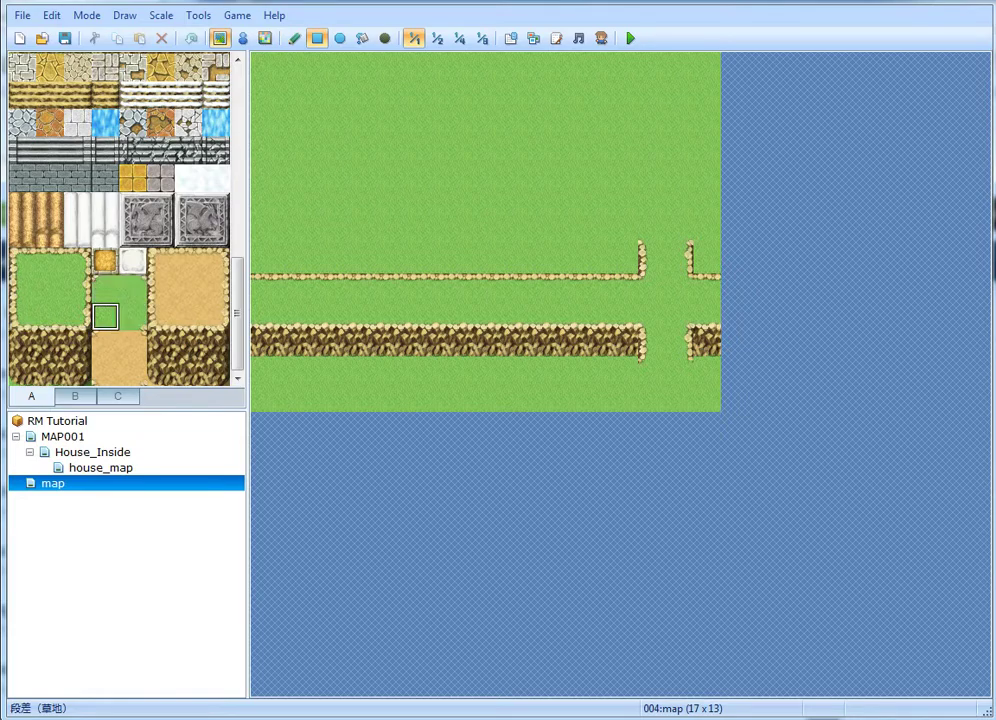
pyautogui.click(22, 289)
pyautogui.moveTo(319, 204); pyautogui.dragTo(319, 176)
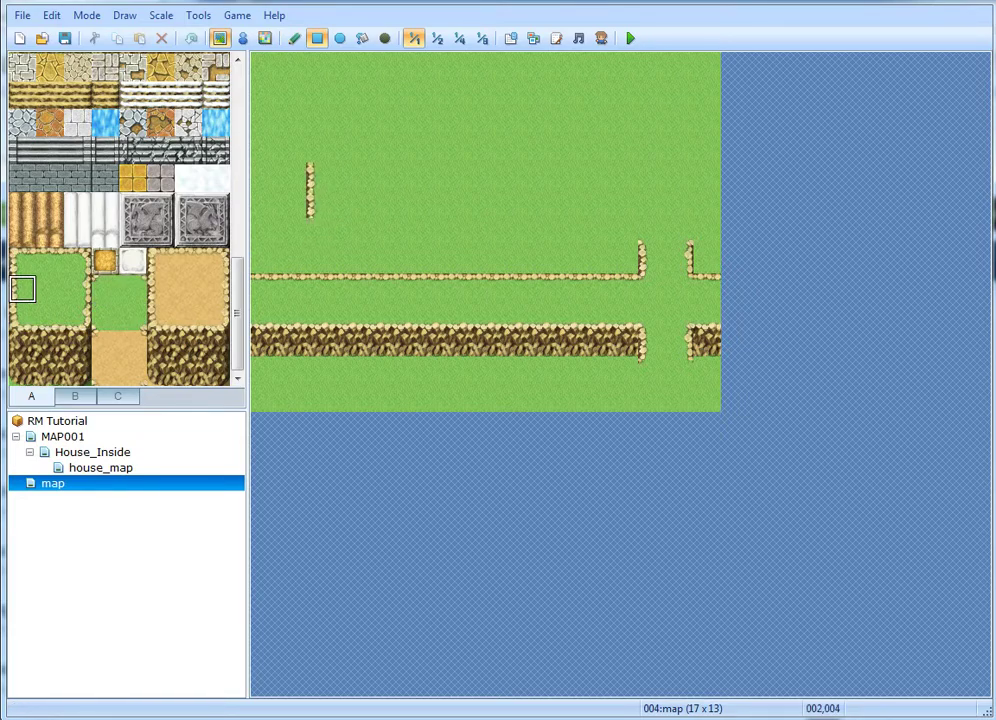
pyautogui.click(105, 289)
pyautogui.click(105, 317)
pyautogui.click(319, 176)
pyautogui.click(319, 149)
pyautogui.click(133, 317)
pyautogui.moveTo(133, 289); pyautogui.dragTo(105, 317)
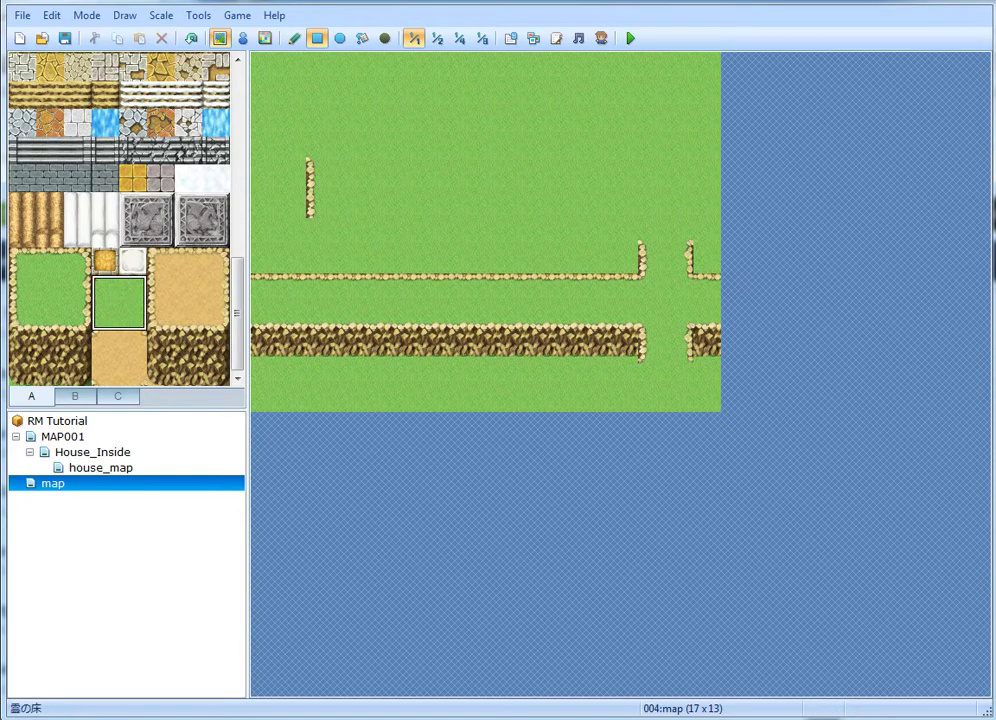
pyautogui.click(50, 261)
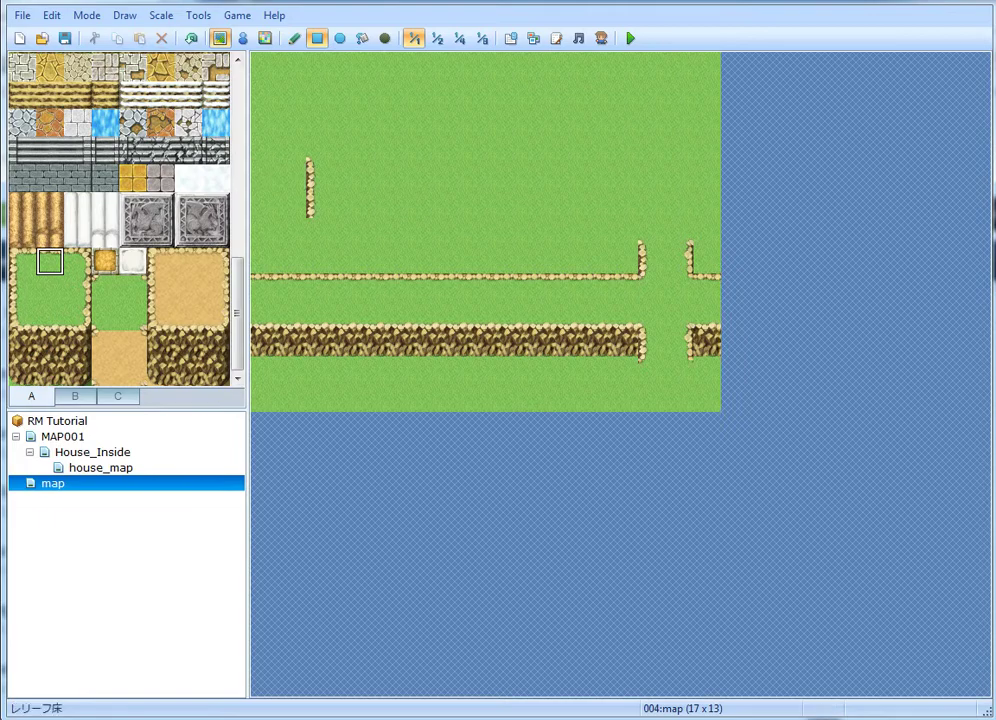
pyautogui.rightClick(320, 231)
pyautogui.moveTo(320, 231); pyautogui.dragTo(291, 176)
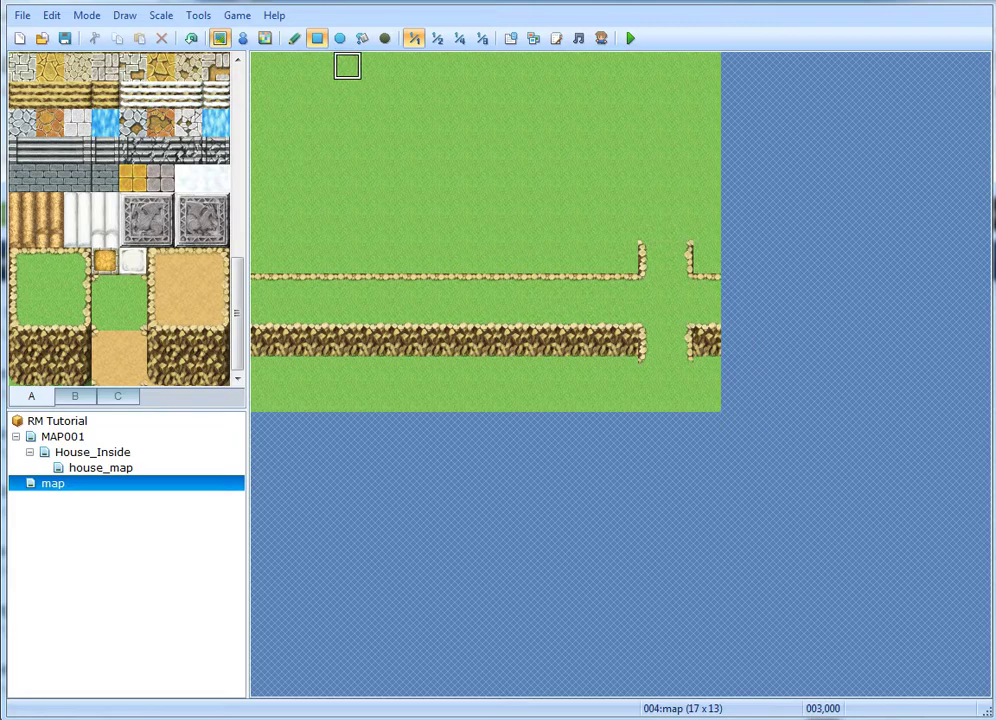
# Place the two-tile green treetop from tileset B on the grass just above the long cliff edge, starting at 003,007, with the pencil tool.
pyautogui.click(293, 38)
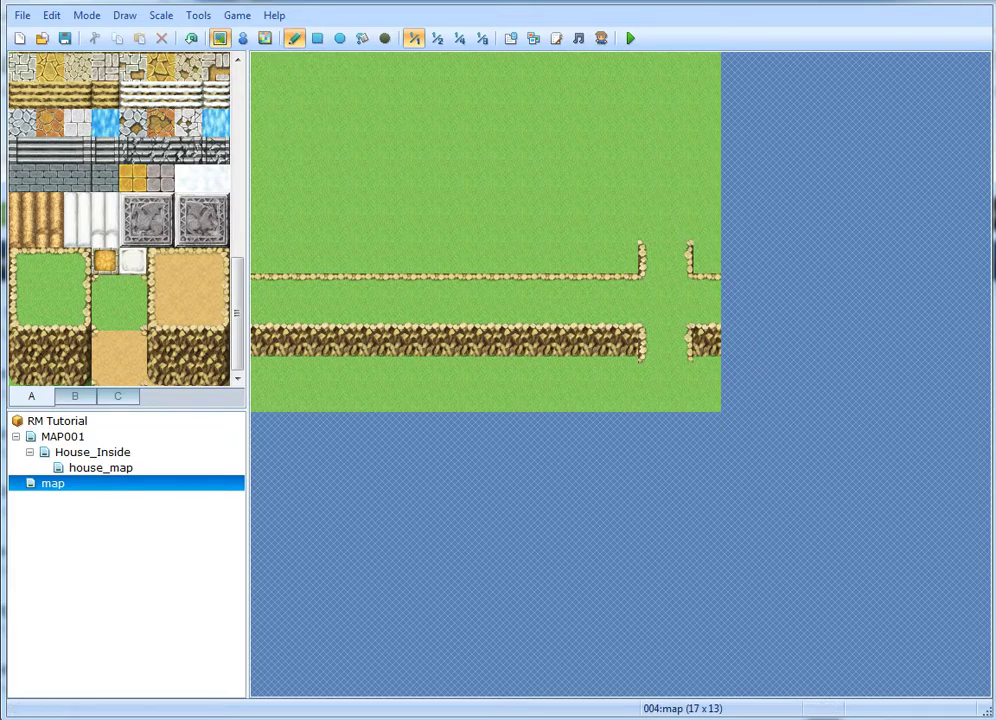
pyautogui.click(74, 396)
pyautogui.scroll(-3, 120, 215)
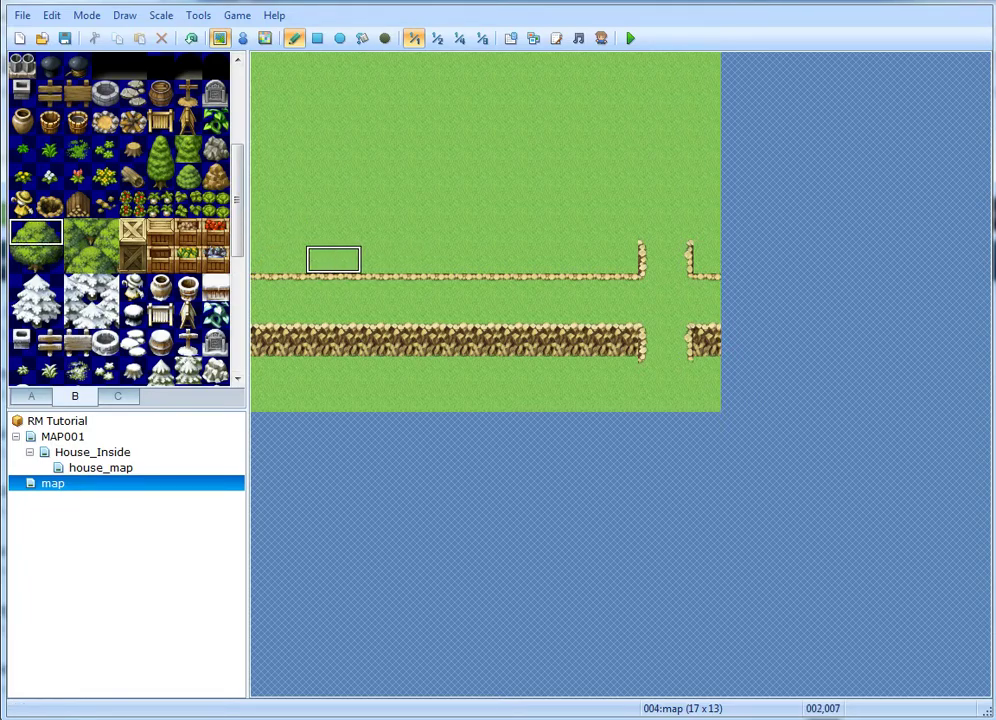
pyautogui.click(347, 259)
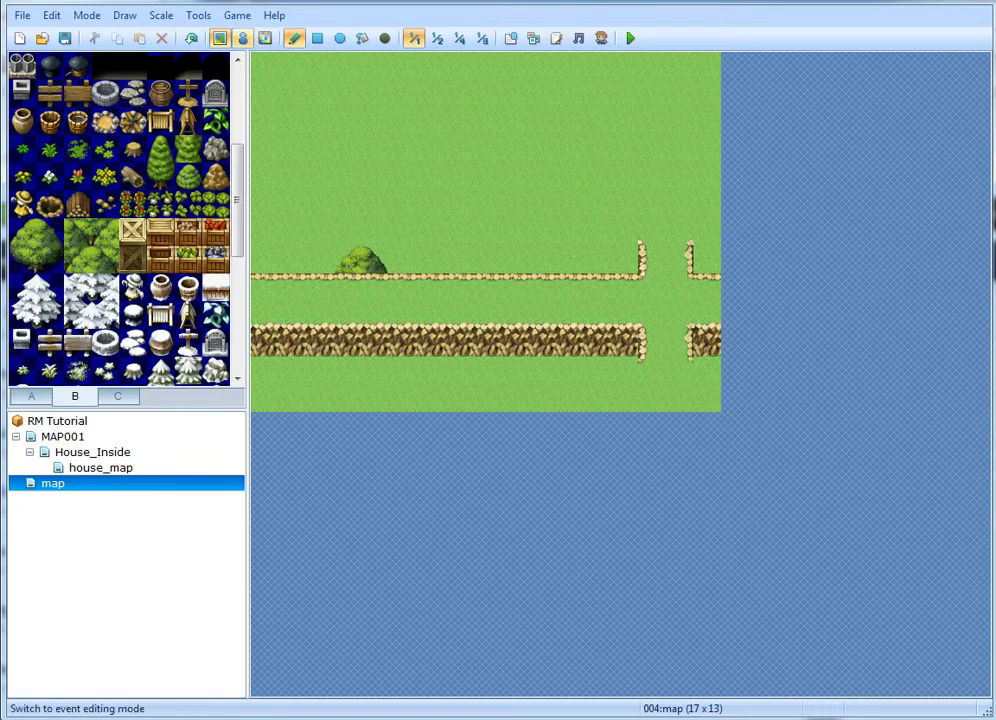
# Set the player's starting position on the grass at map cell 006,005.
pyautogui.click(242, 38)
pyautogui.rightClick(437, 194)
pyautogui.moveTo(530, 351)
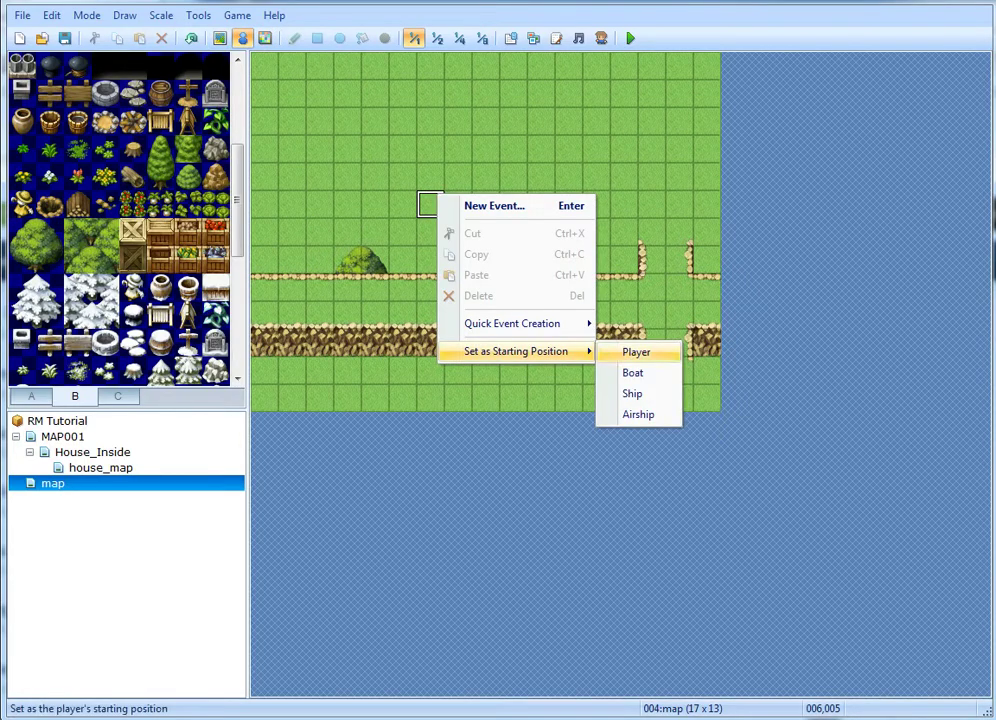
pyautogui.click(636, 352)
# Save the changes to RM Tutorial and start a new game in a playtest.
pyautogui.click(630, 38)
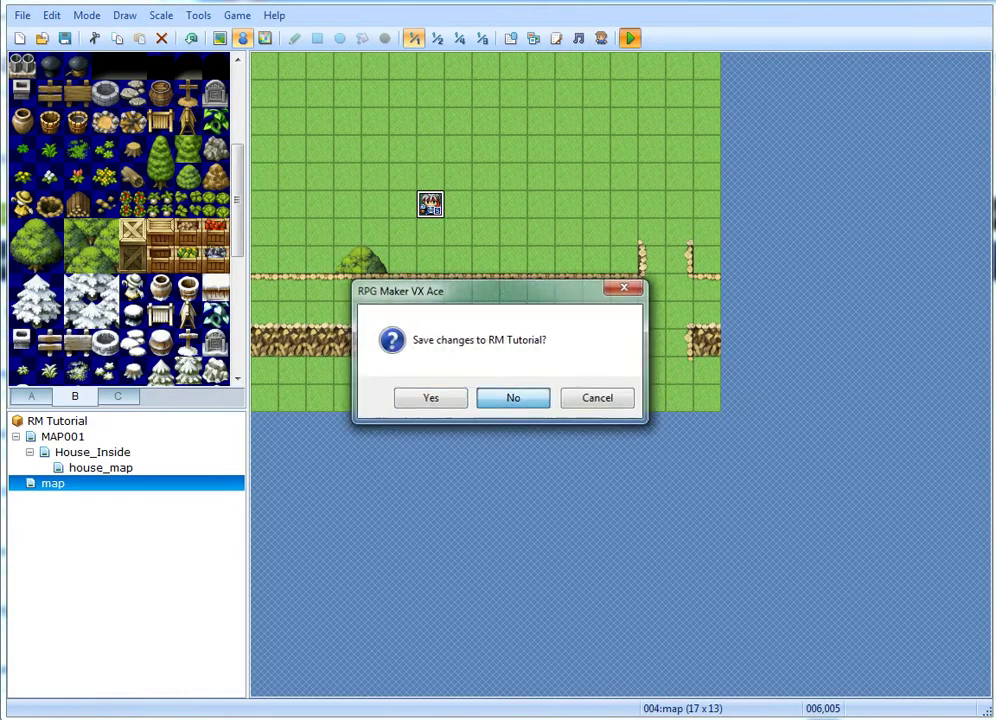
pyautogui.click(513, 398)
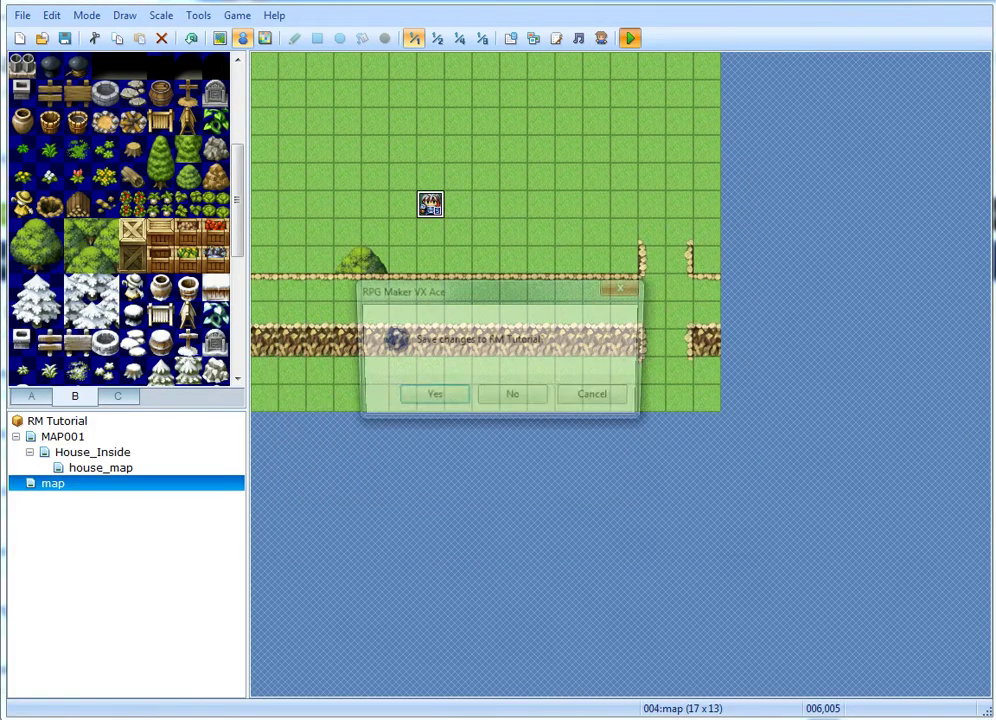
pyautogui.press('Return')
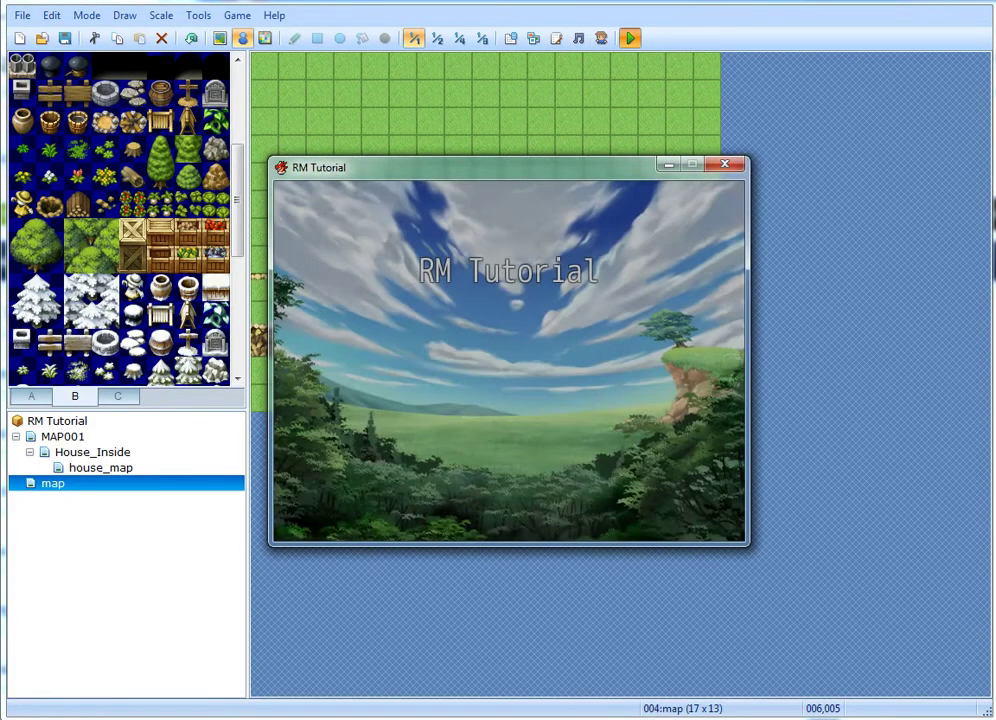
pyautogui.press('Return')
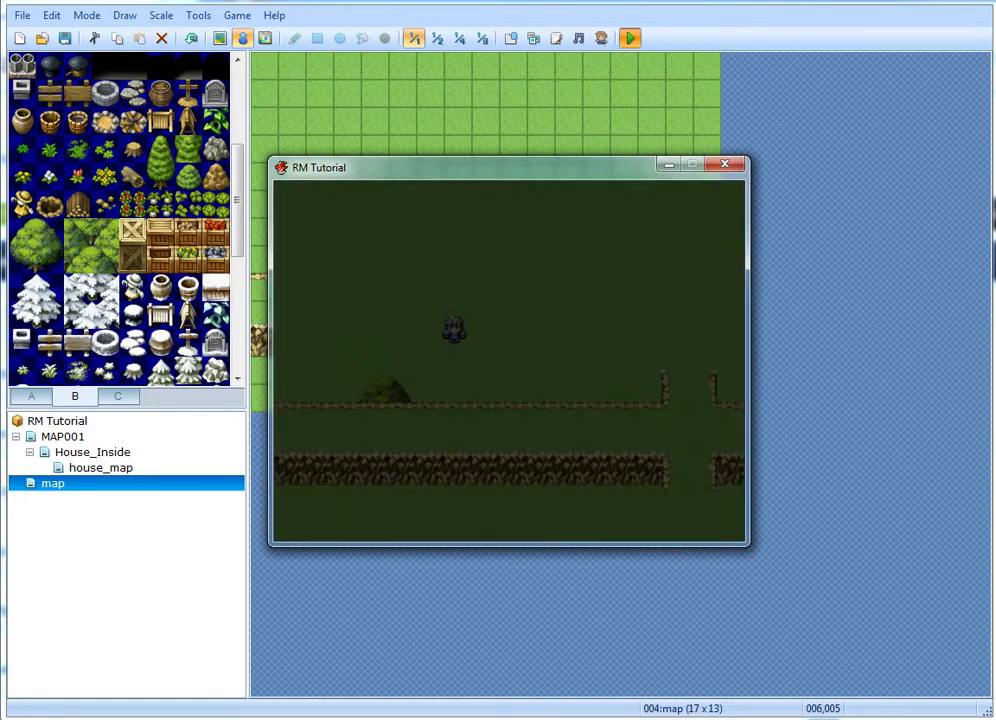
# Walk the character down to the cliff edge beneath the treetop to check how they overlap, and close the playtest.
pyautogui.press('Down')
pyautogui.press('Left')
pyautogui.press('Down')
pyautogui.press('Left')
pyautogui.press('Right')
pyautogui.press('Right')
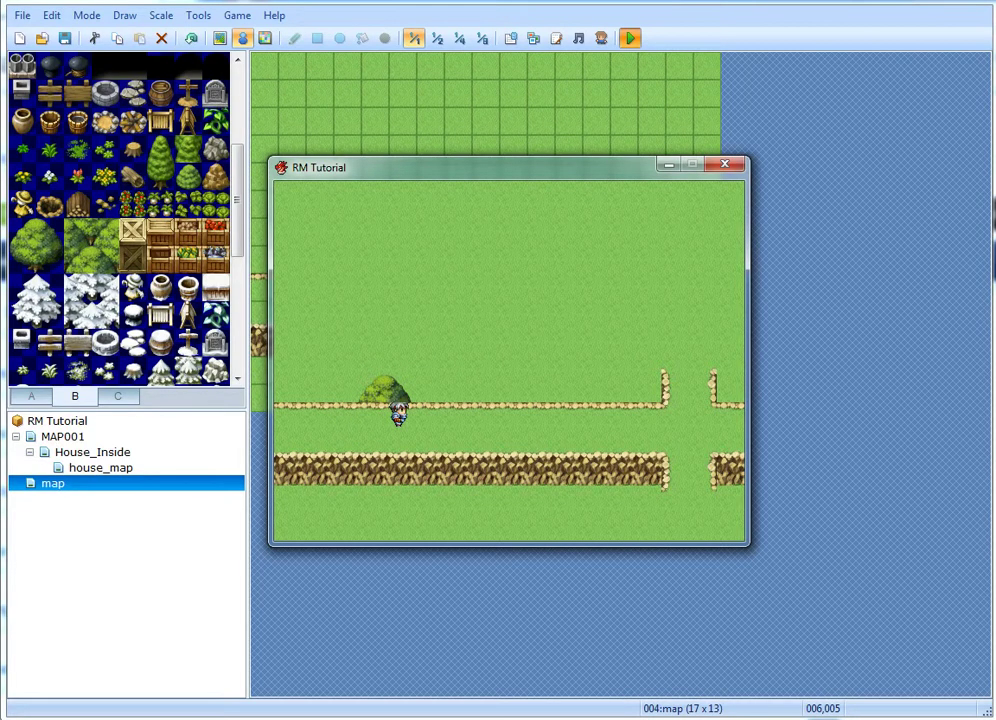
pyautogui.hotkey('alt', 'F4')
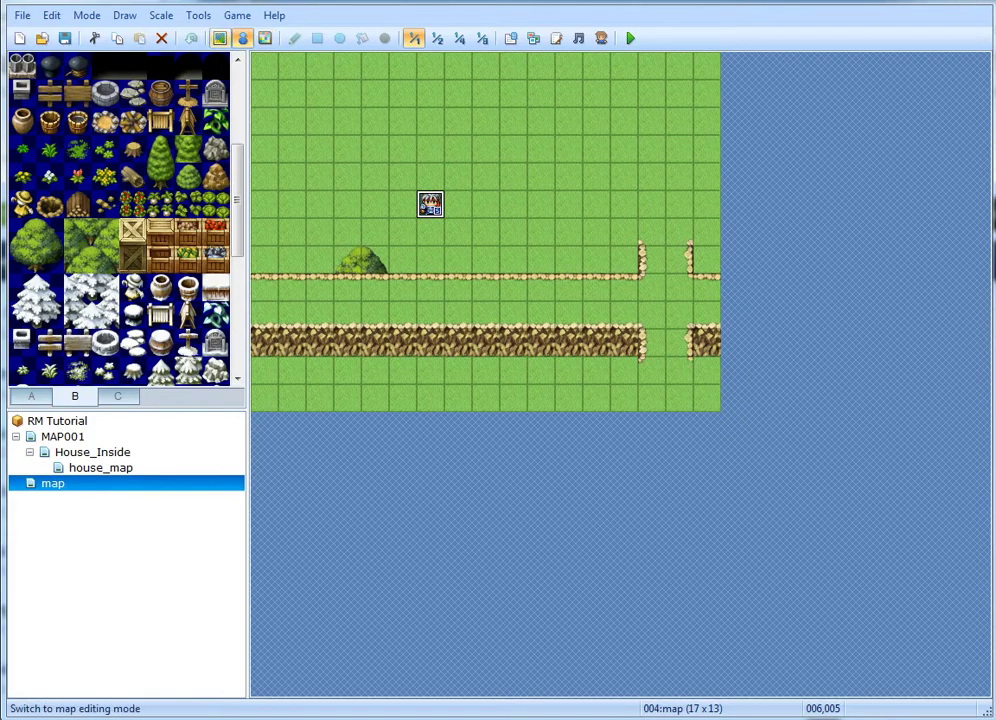
# Erase the treetop tiles above the cliff edge and create a new event at 003,007 in their place.
pyautogui.click(294, 38)
pyautogui.moveTo(349, 260); pyautogui.dragTo(375, 260)
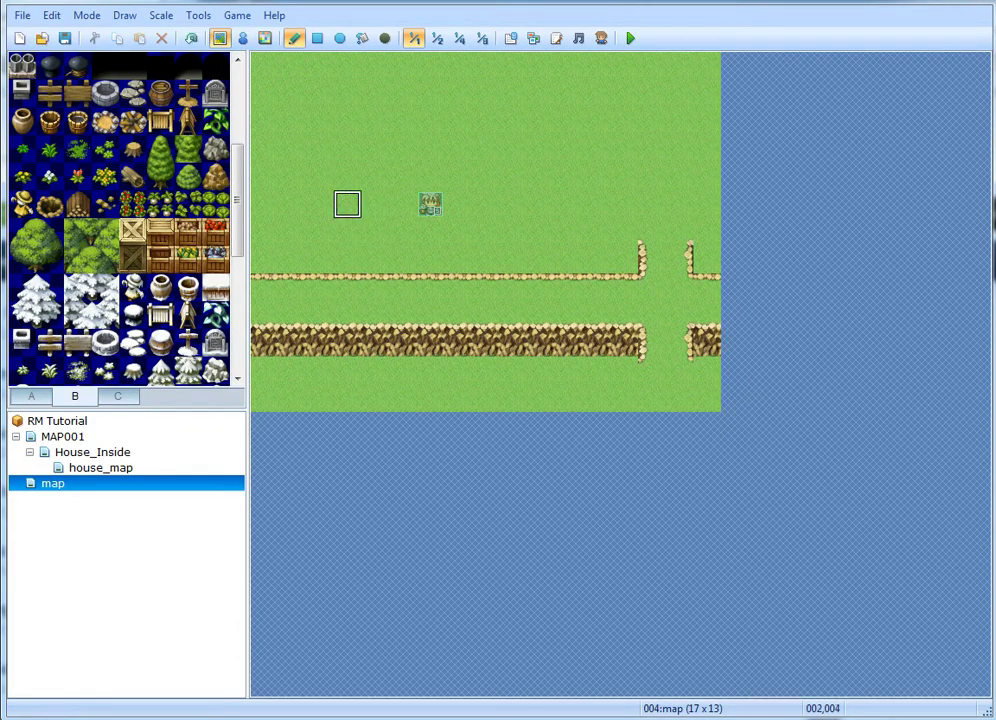
pyautogui.click(242, 38)
pyautogui.click(22, 232)
pyautogui.doubleClick(347, 259)
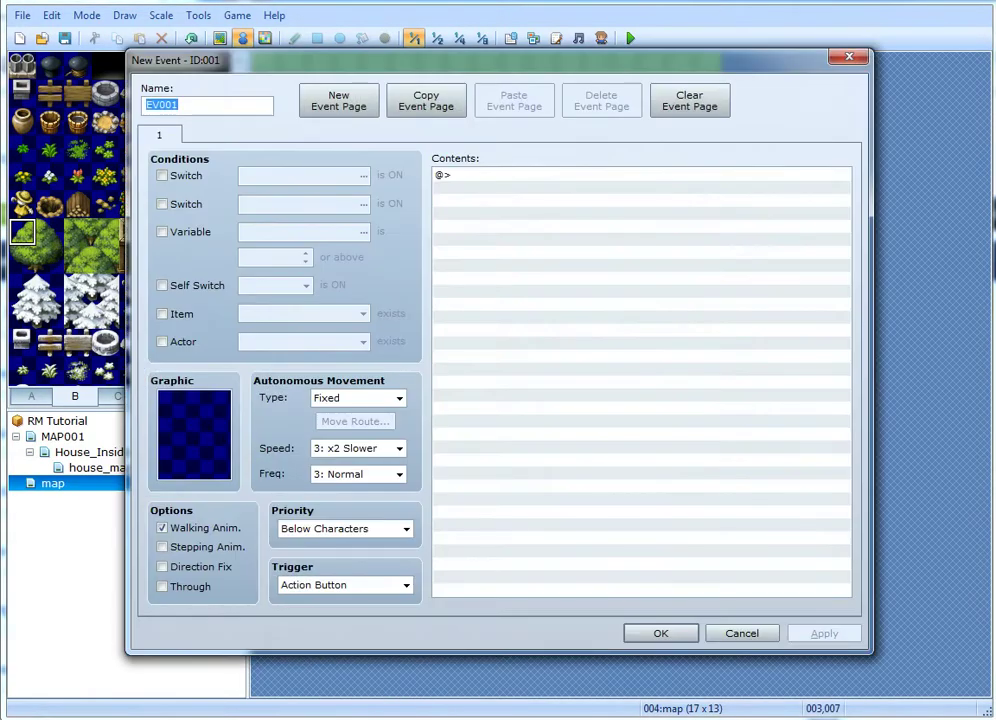
# Set the event's graphic to the upper-left quarter of the round green tree from Tileset-B.
pyautogui.doubleClick(190, 434)
pyautogui.scroll(-1, 315, 345)
pyautogui.moveTo(384, 284); pyautogui.dragTo(384, 420)
pyautogui.click(281, 487)
pyautogui.click(281, 474)
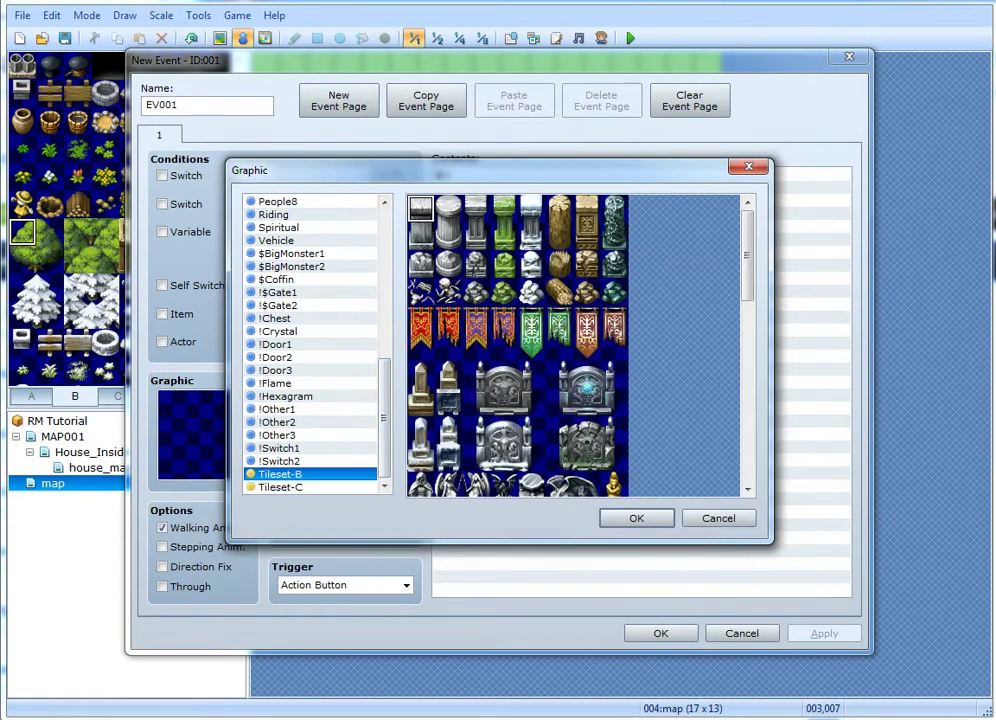
pyautogui.click(476, 458)
pyautogui.scroll(-3, 476, 458)
pyautogui.click(281, 487)
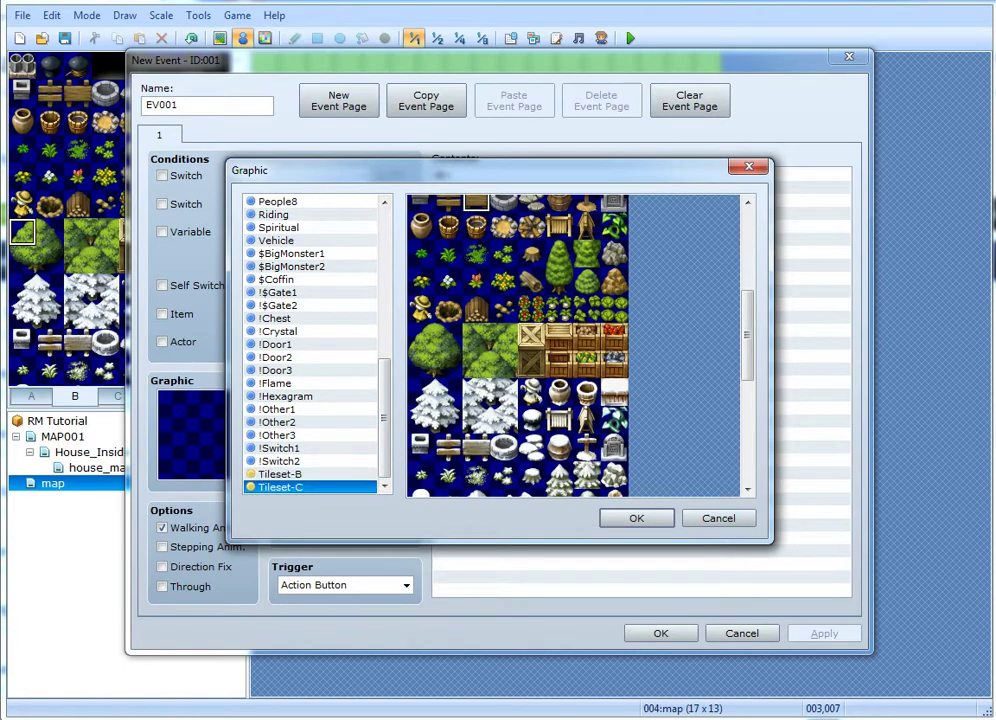
pyautogui.click(281, 474)
pyautogui.click(447, 402)
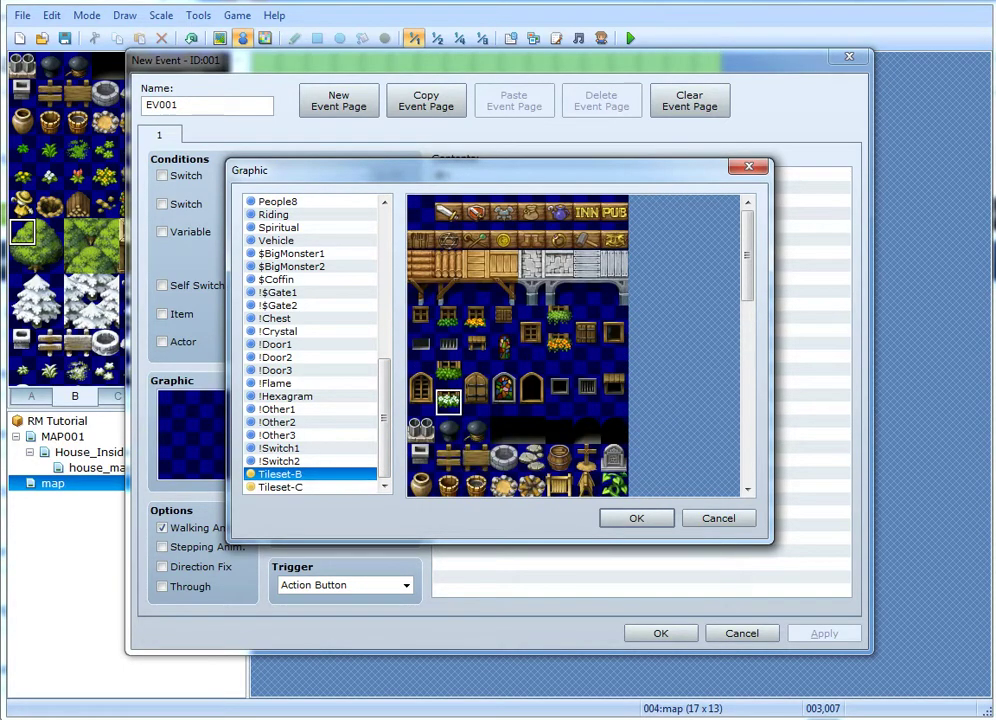
pyautogui.scroll(-7, 447, 402)
pyautogui.scroll(4, 447, 402)
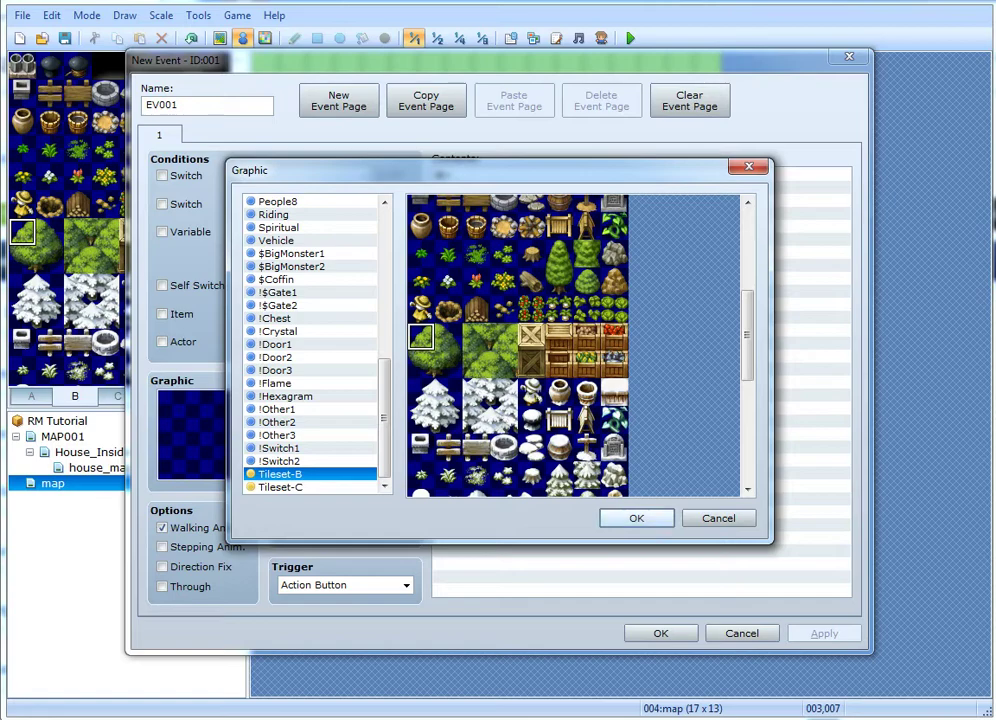
pyautogui.click(637, 518)
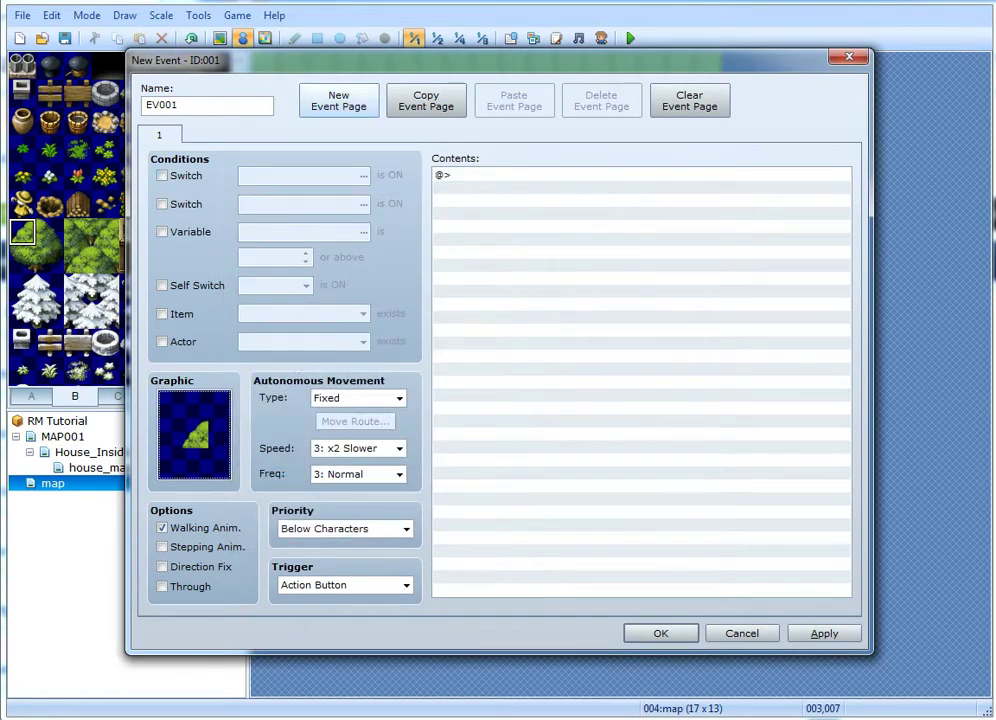
# Add a second event page conditioned on switch 0001 being on, and name that switch FLOOR.
pyautogui.click(338, 100)
pyautogui.click(162, 175)
pyautogui.click(363, 176)
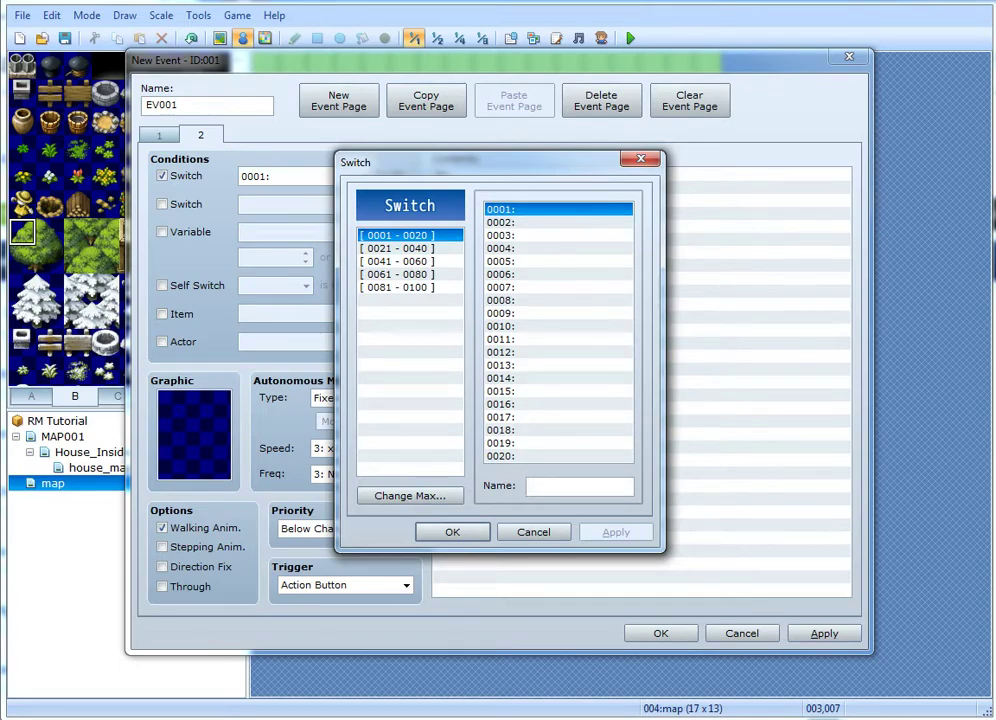
pyautogui.write('FLOOR')
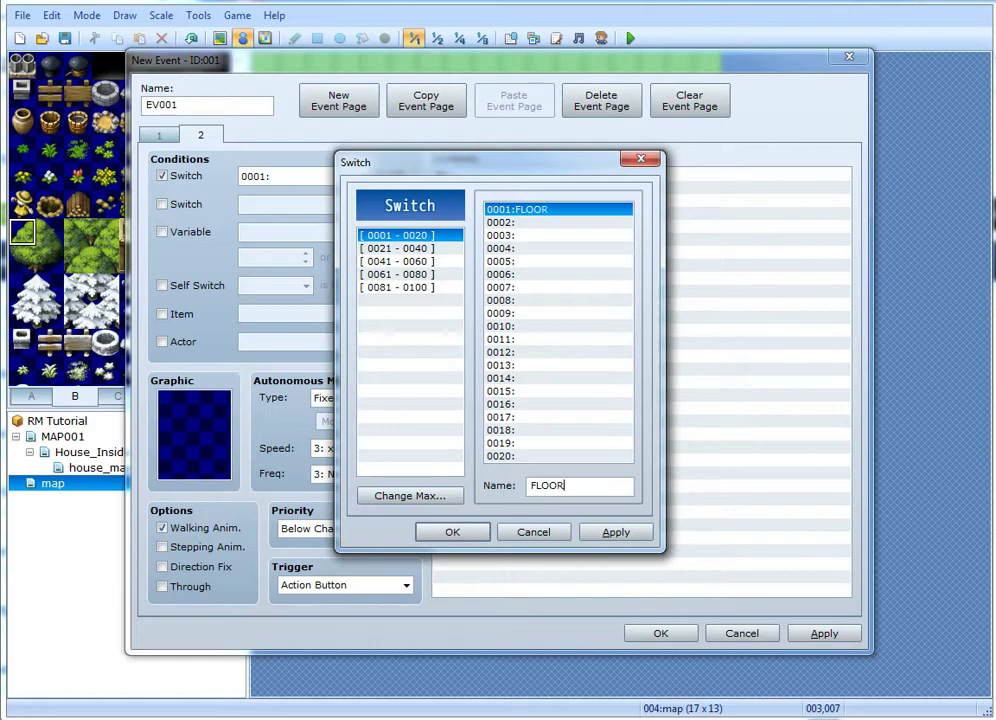
pyautogui.press('Return')
# Give event page 2 the same upper-left green tree graphic from Tileset-B as page 1.
pyautogui.click(159, 135)
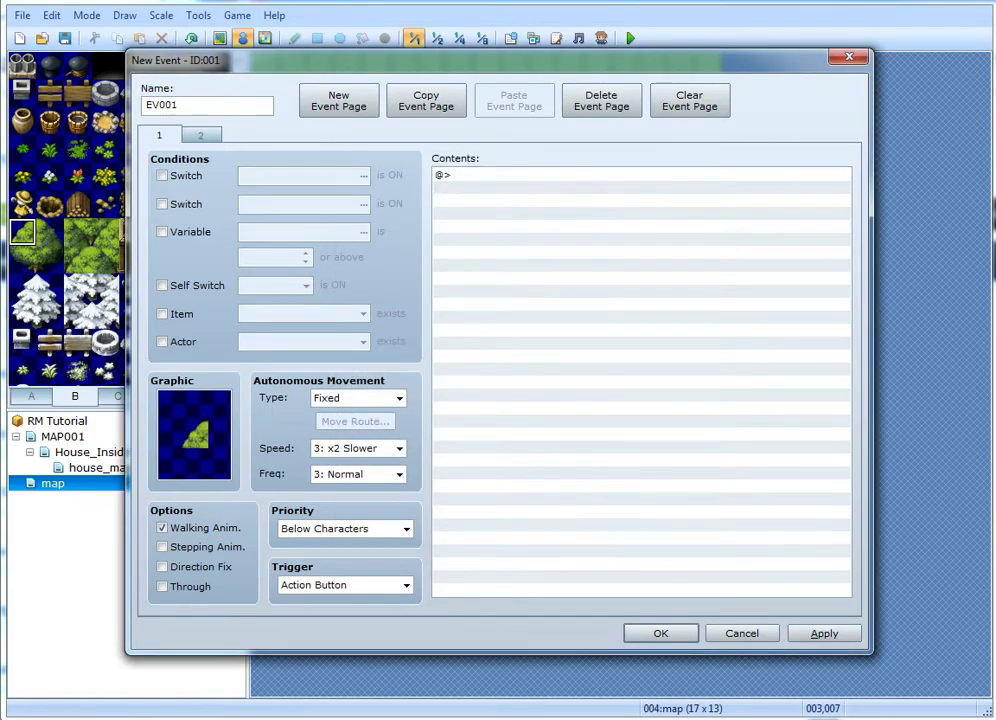
pyautogui.click(201, 135)
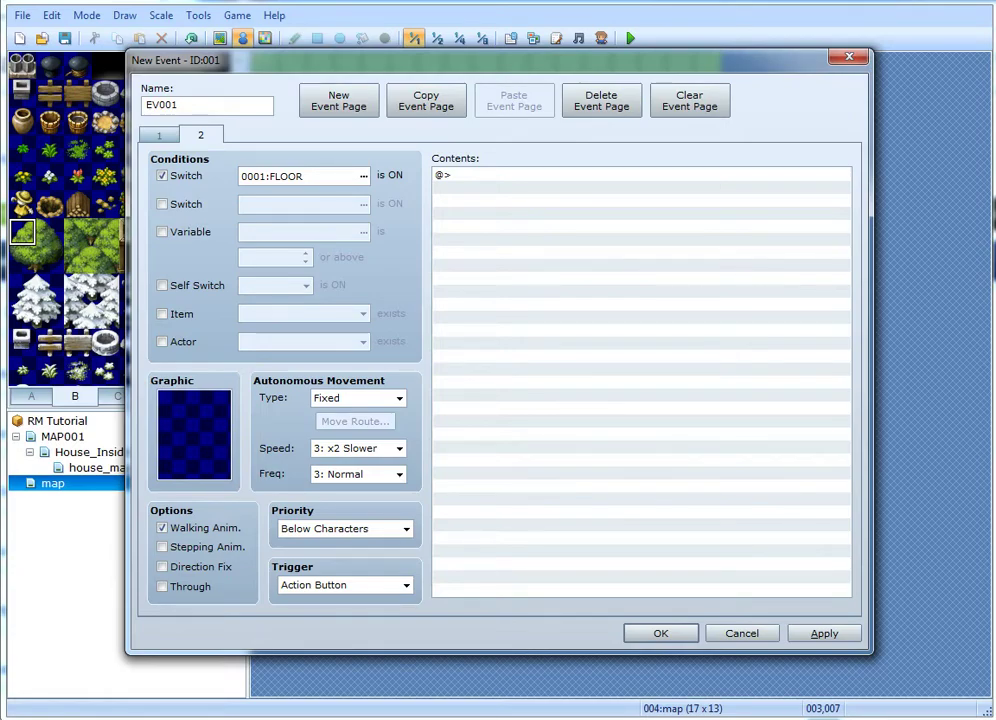
pyautogui.click(159, 135)
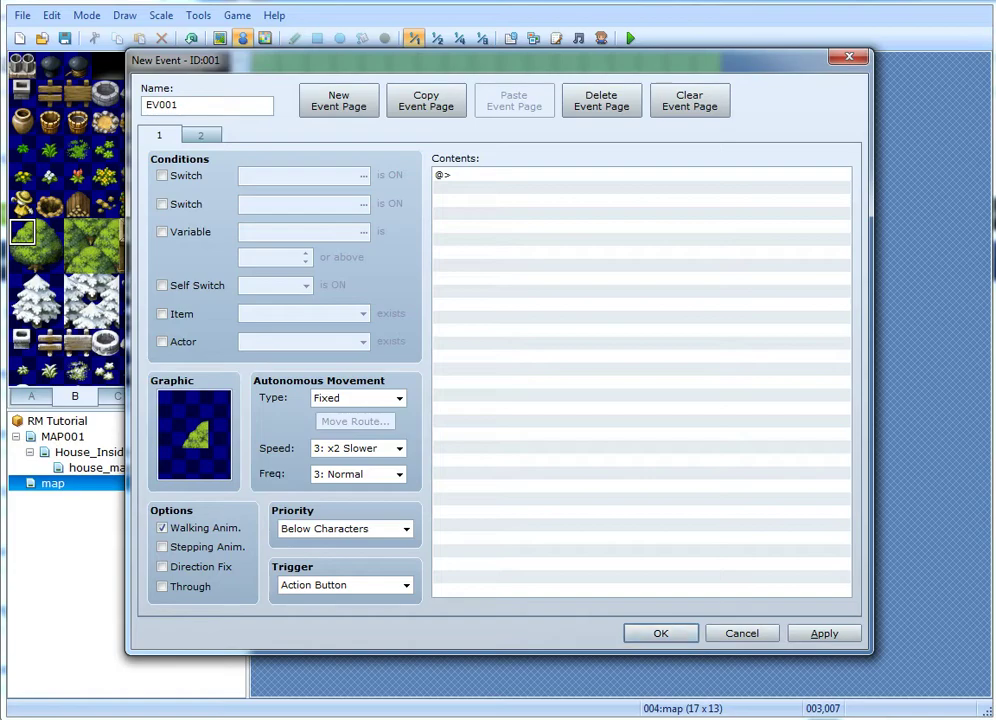
pyautogui.click(201, 135)
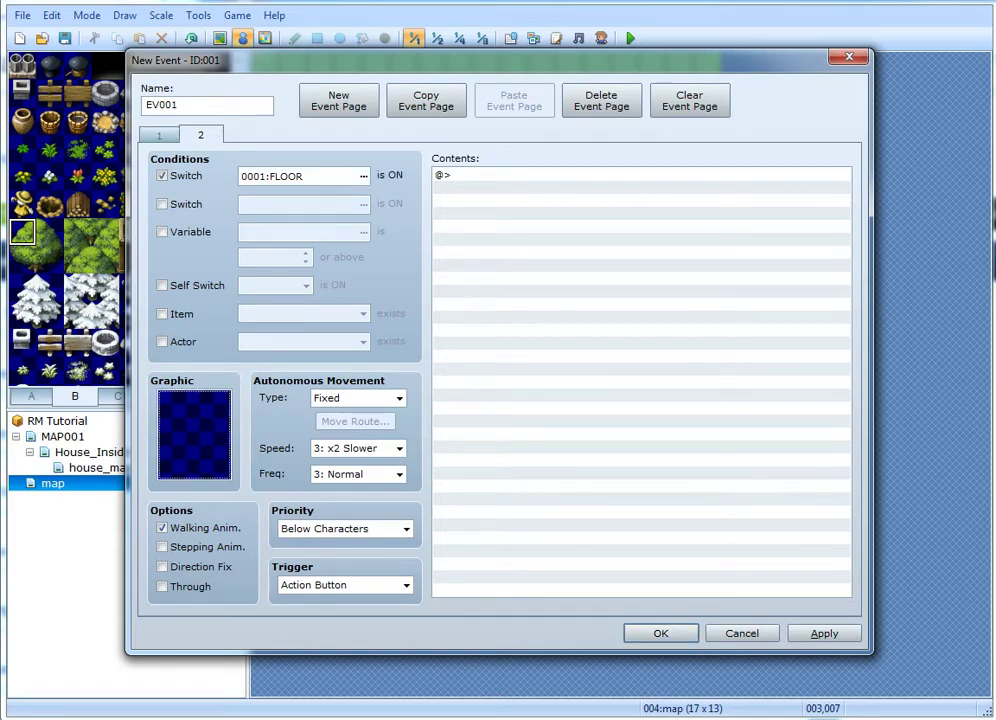
pyautogui.doubleClick(194, 435)
pyautogui.scroll(-10, 310, 400)
pyautogui.click(290, 474)
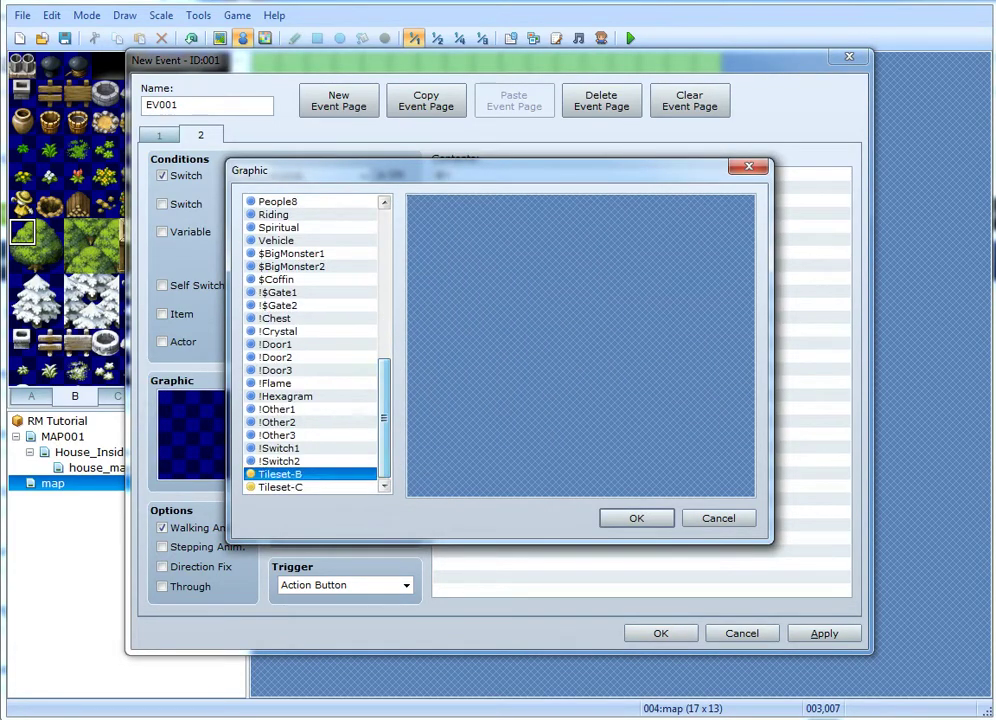
pyautogui.click(532, 431)
pyautogui.scroll(-4, 532, 431)
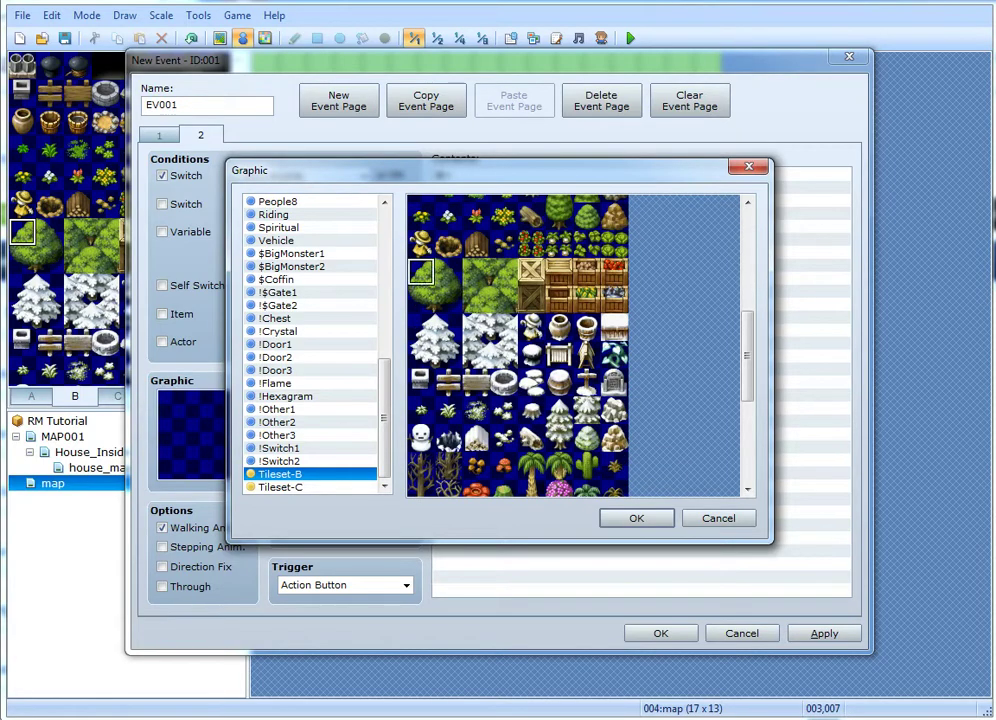
pyautogui.click(637, 518)
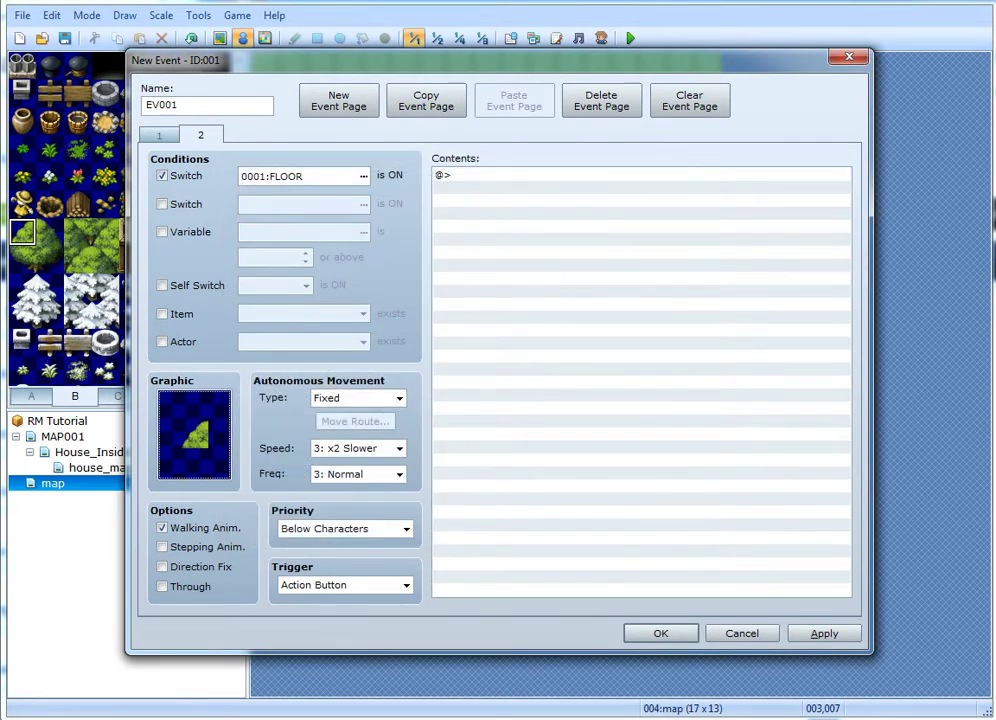
# Choose Below Characters as page 2's priority and set page 1's priority to Above Characters.
pyautogui.click(160, 135)
pyautogui.click(201, 135)
pyautogui.click(406, 528)
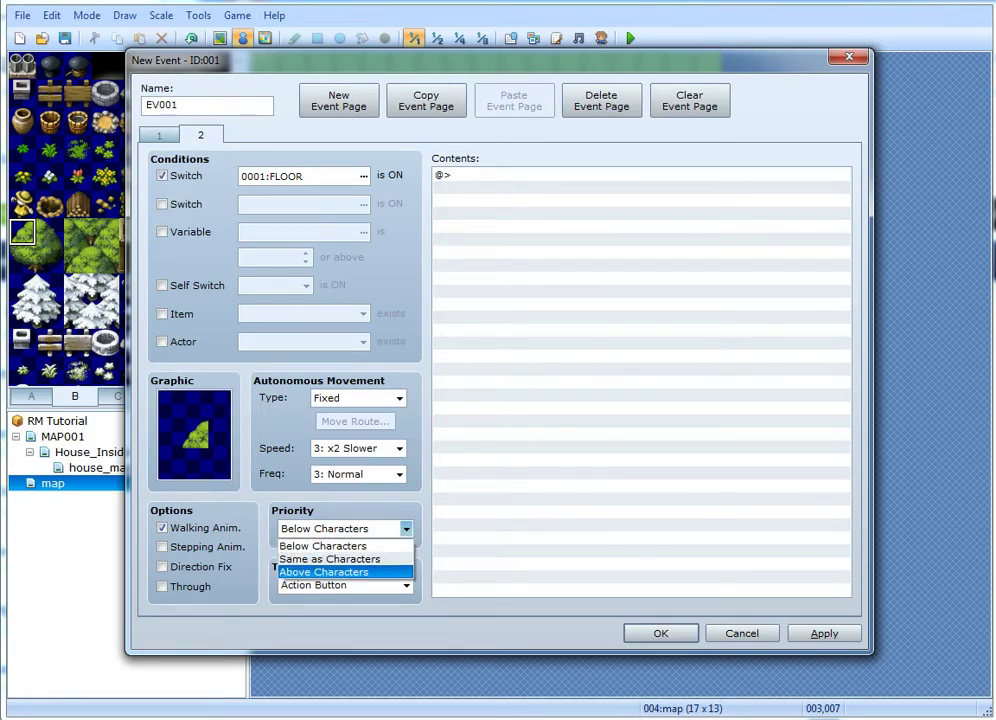
pyautogui.click(323, 546)
pyautogui.click(159, 135)
pyautogui.click(406, 529)
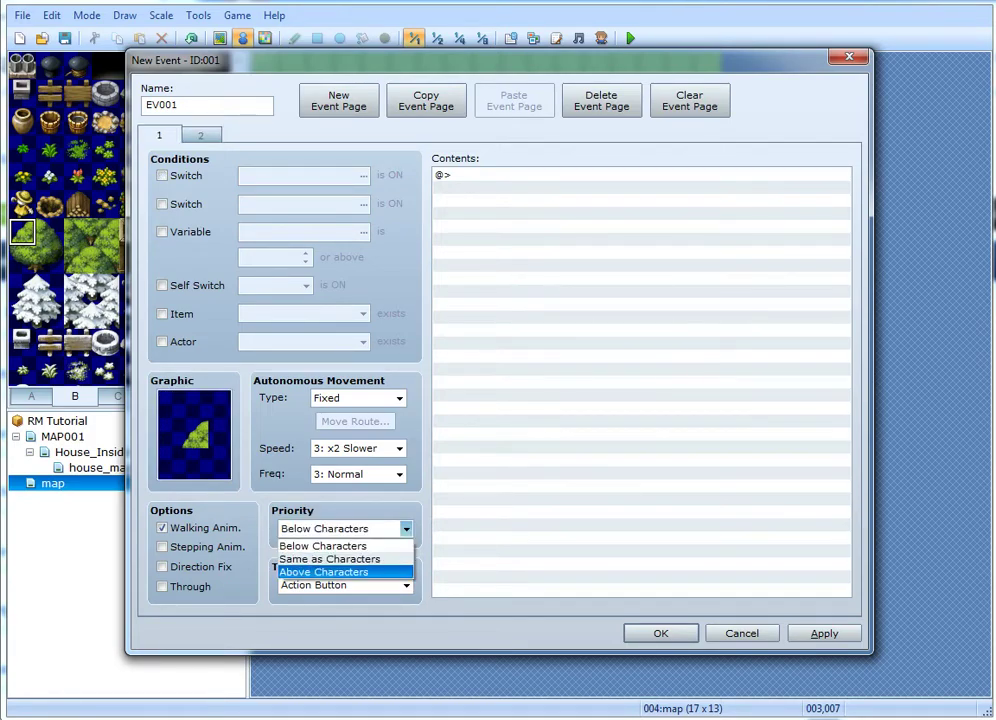
pyautogui.click(323, 572)
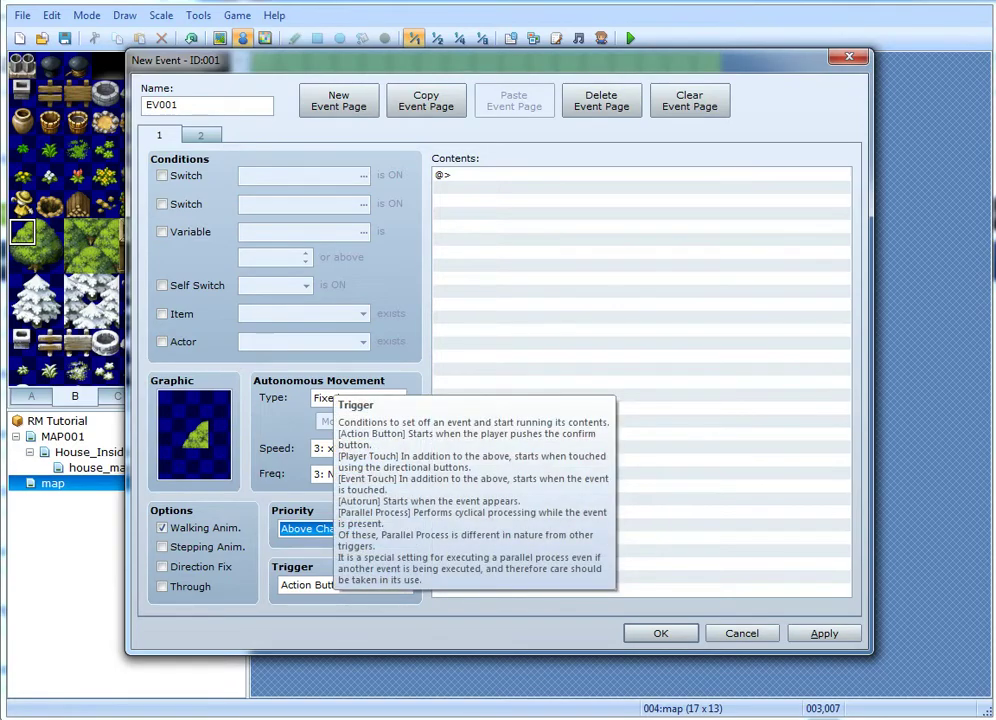
# Save the upper-left treetop event and paste a copy of it on the adjacent tile to its right.
pyautogui.click(200, 134)
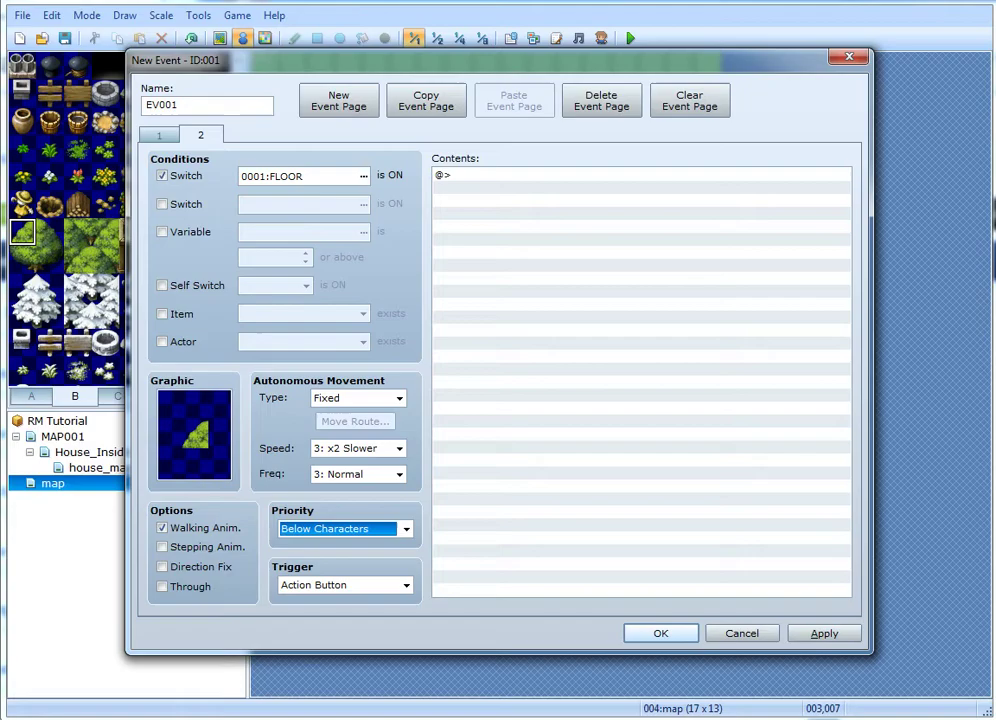
pyautogui.click(661, 633)
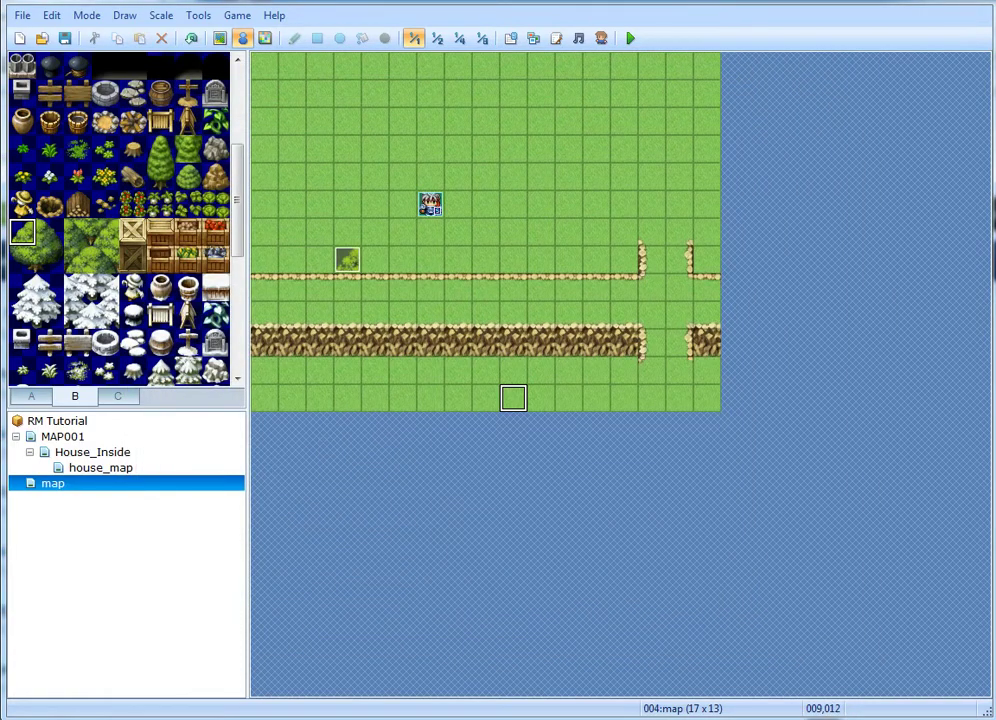
pyautogui.click(347, 260)
pyautogui.hotkey('ctrl', 'c')
pyautogui.click(375, 260)
pyautogui.hotkey('ctrl', 'v')
# Set the copied event's page 1 graphic to the upper-right quarter of the round green tree.
pyautogui.doubleClick(375, 260)
pyautogui.doubleClick(194, 435)
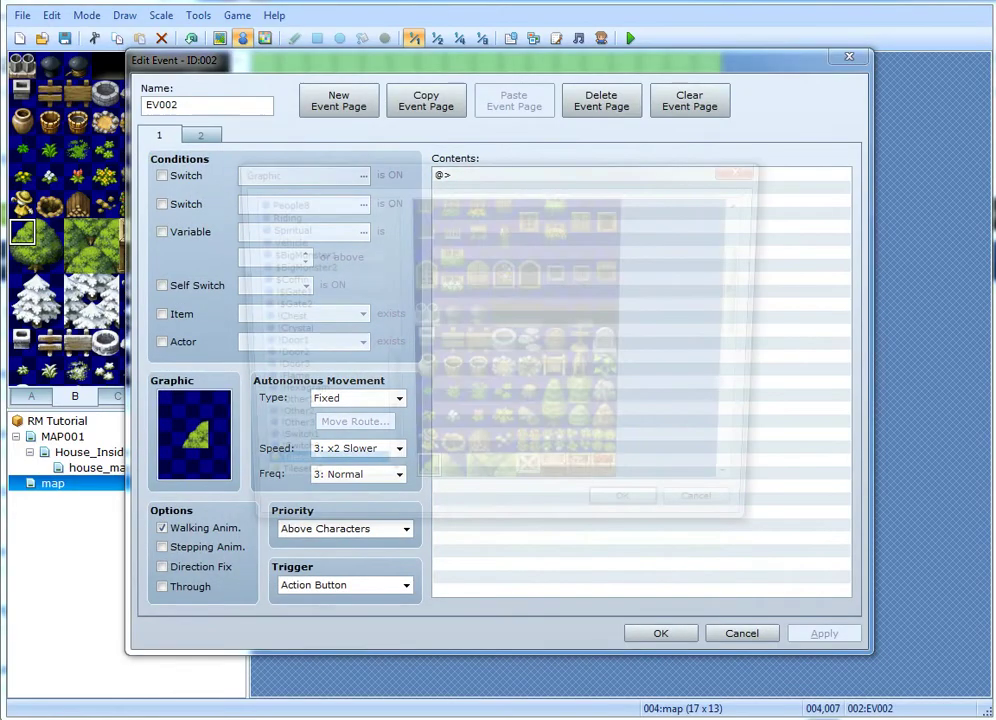
pyautogui.doubleClick(448, 483)
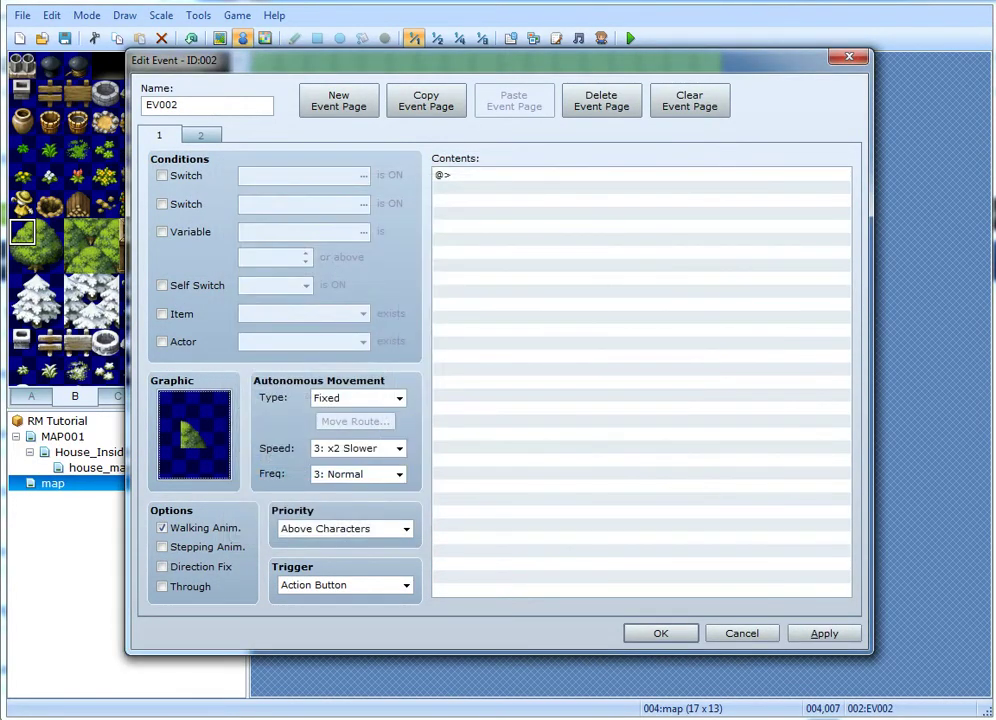
# Give page 2 of the copied event the same upper-right tree quarter from Tileset-B and save the event.
pyautogui.click(201, 135)
pyautogui.doubleClick(194, 435)
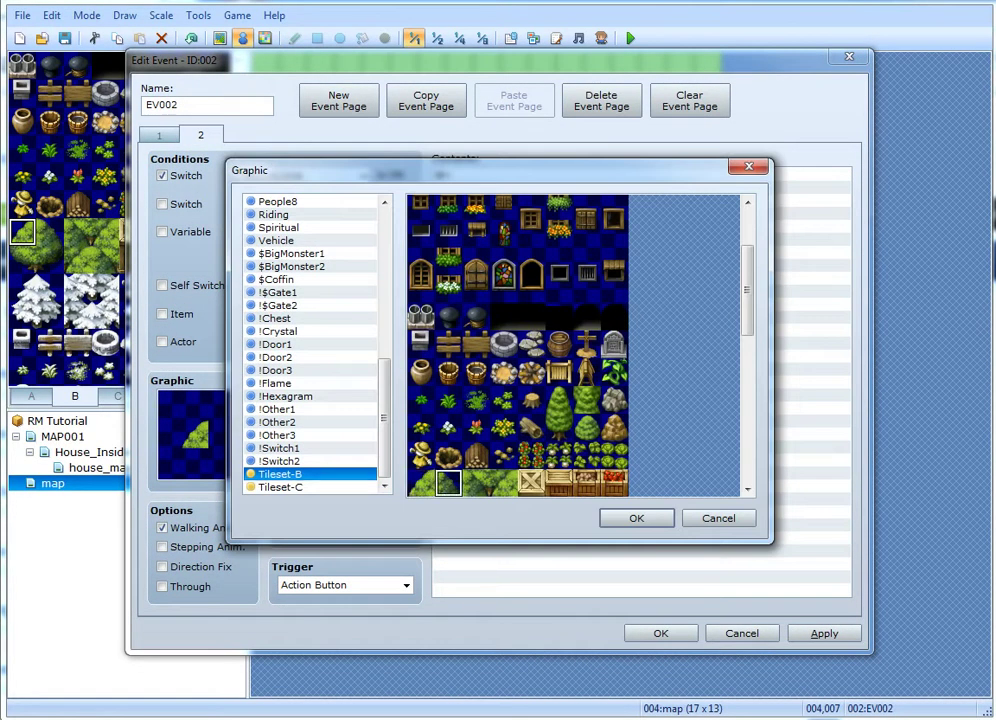
pyautogui.click(718, 518)
pyautogui.doubleClick(194, 435)
pyautogui.click(450, 483)
pyautogui.click(637, 518)
pyautogui.click(661, 633)
pyautogui.press('Return')
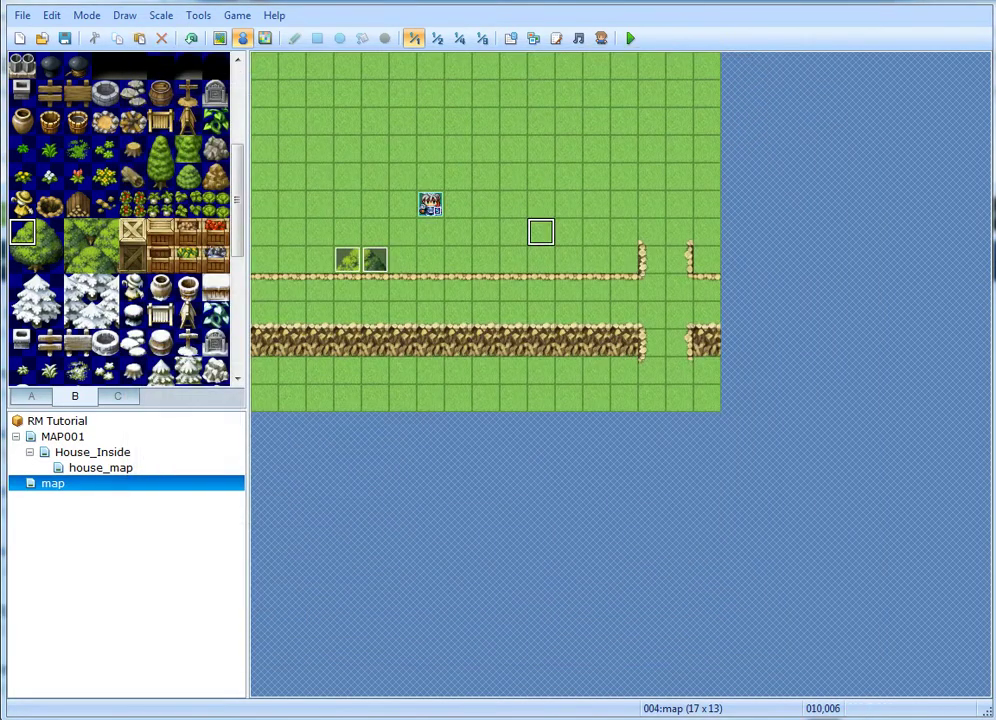
# Playtest the map by walking the character around the treetop, and close the game.
pyautogui.click(630, 38)
pyautogui.press('Return')
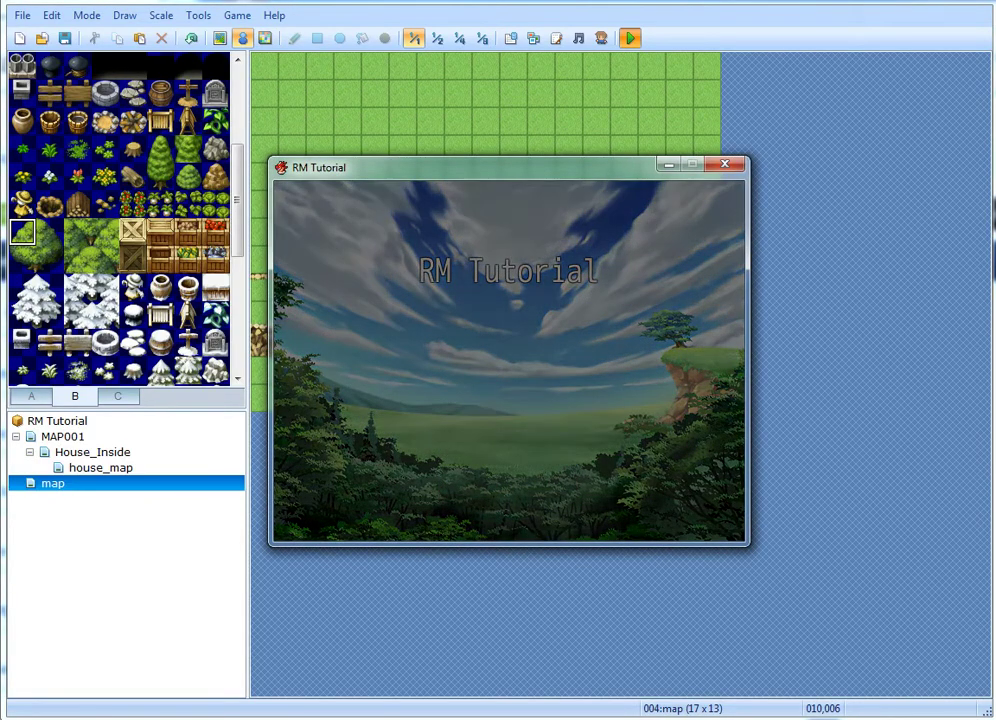
pyautogui.press('Down')
pyautogui.press('Left')
pyautogui.press('Down')
pyautogui.press('Right')
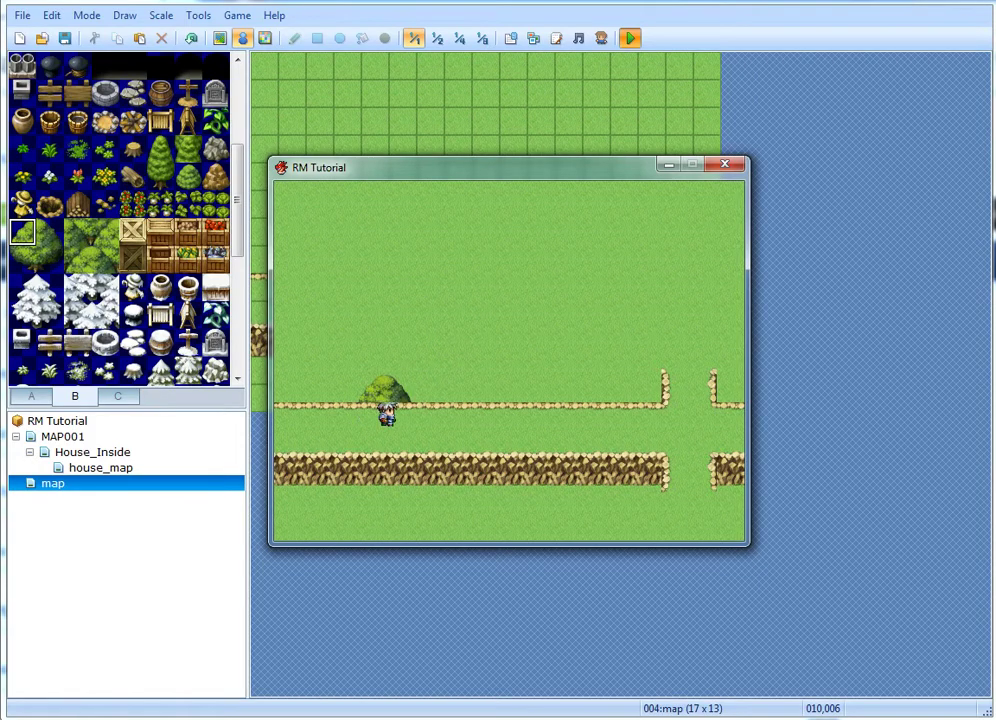
pyautogui.click(724, 164)
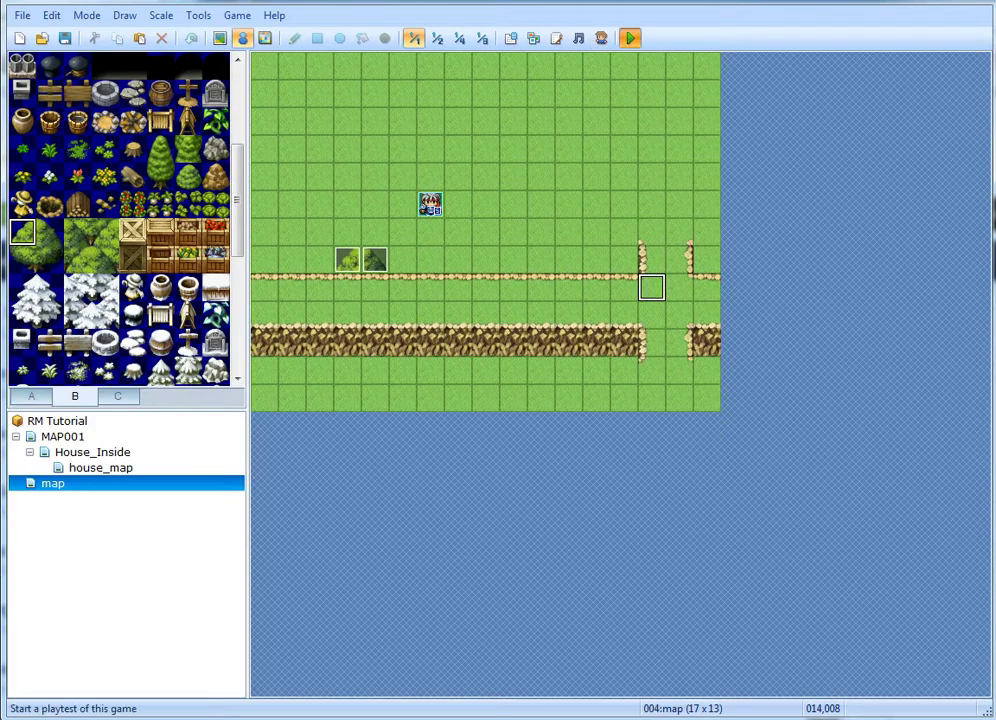
# Playtest again, walking the character around and through the upper gap in the cliff edge, and close the game.
pyautogui.click(630, 38)
pyautogui.press('Return')
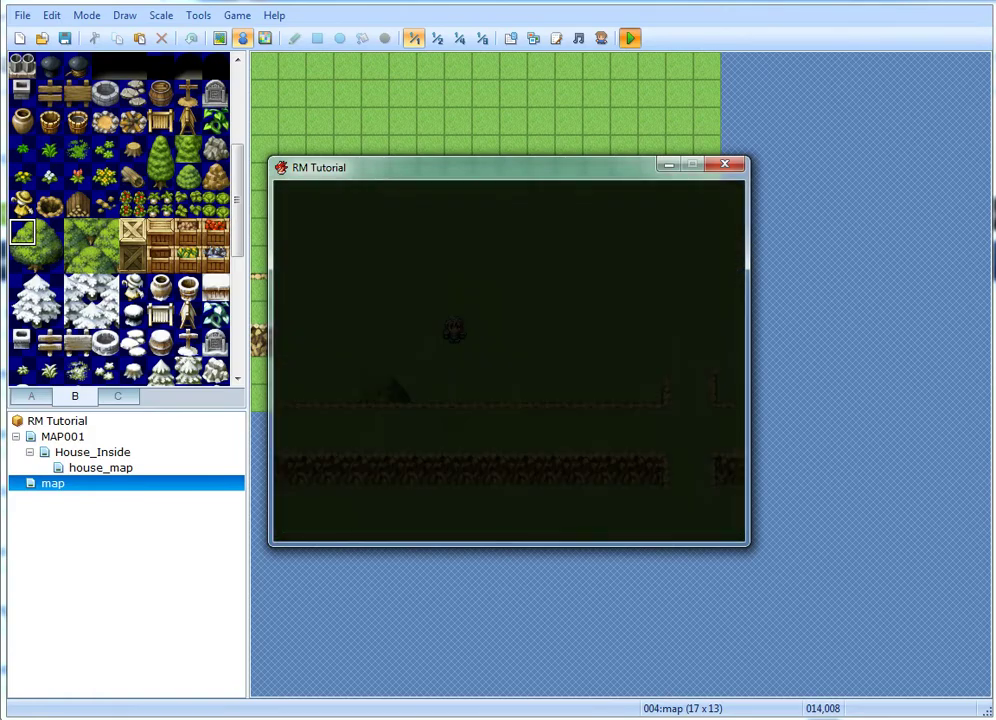
pyautogui.press('Right')
pyautogui.press('Right')
pyautogui.press('Right')
pyautogui.press('Right')
pyautogui.press('Right')
pyautogui.press('Right')
pyautogui.press('Right')
pyautogui.press('Down')
pyautogui.press('Down')
pyautogui.press('Right')
pyautogui.press('Down')
pyautogui.press('Right')
pyautogui.press('Up')
pyautogui.press('Left')
pyautogui.press('Up')
pyautogui.press('Up')
pyautogui.press('Right')
pyautogui.press('Down')
pyautogui.press('Up')
pyautogui.press('Left')
pyautogui.press('Down')
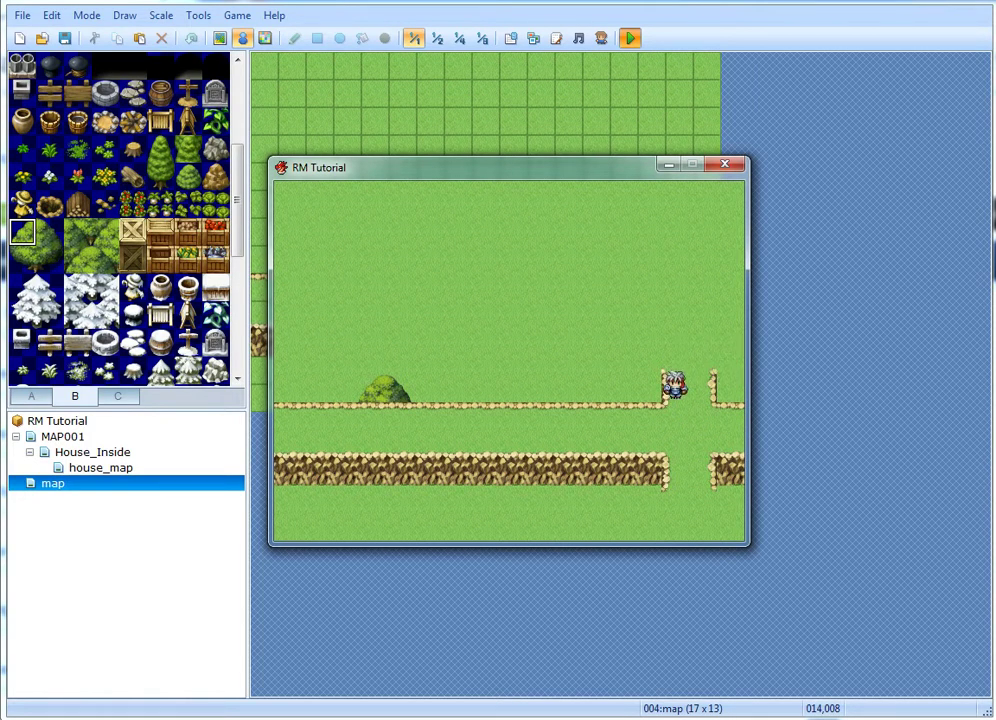
pyautogui.click(725, 164)
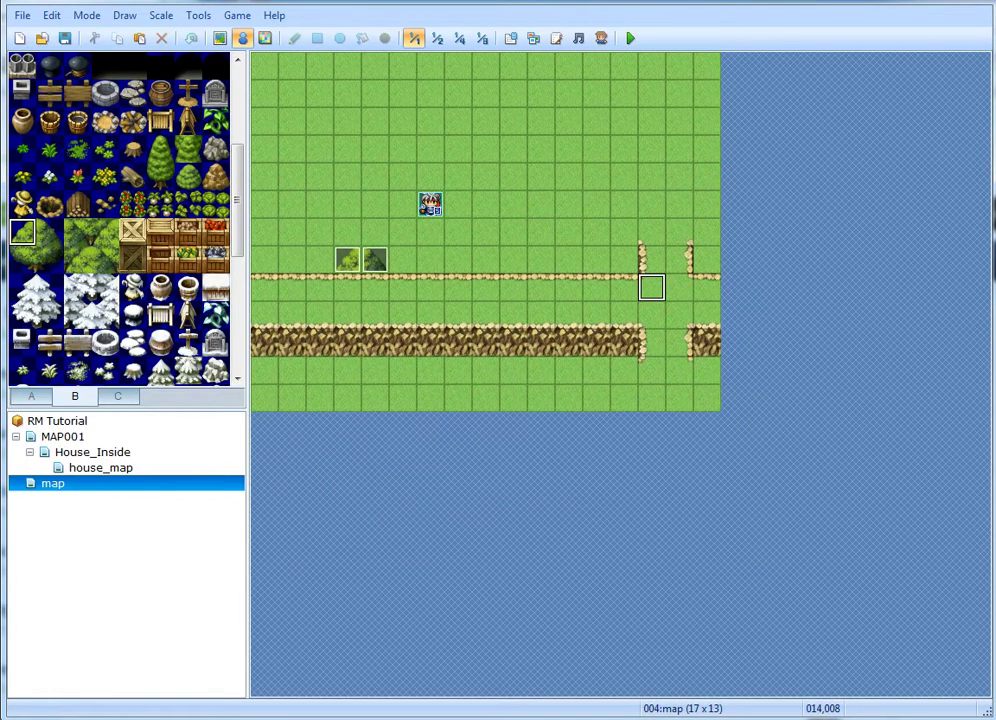
# Create an event on the left tile just below the upper gap with Below Characters priority and the Player Touch trigger.
pyautogui.doubleClick(651, 287)
pyautogui.click(405, 528)
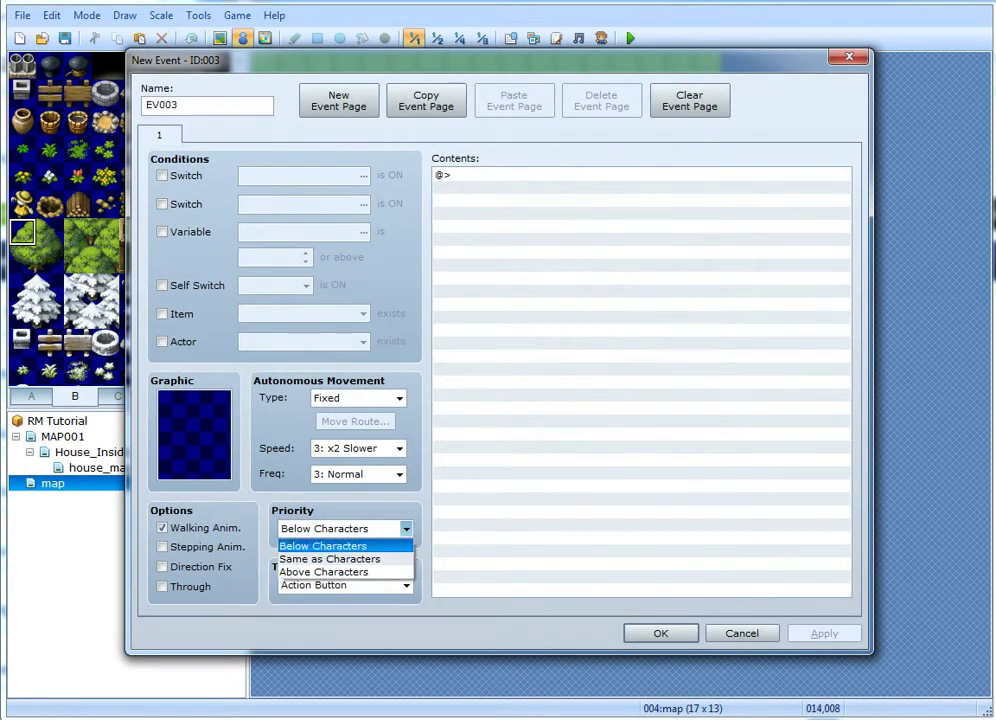
pyautogui.click(340, 546)
pyautogui.click(406, 585)
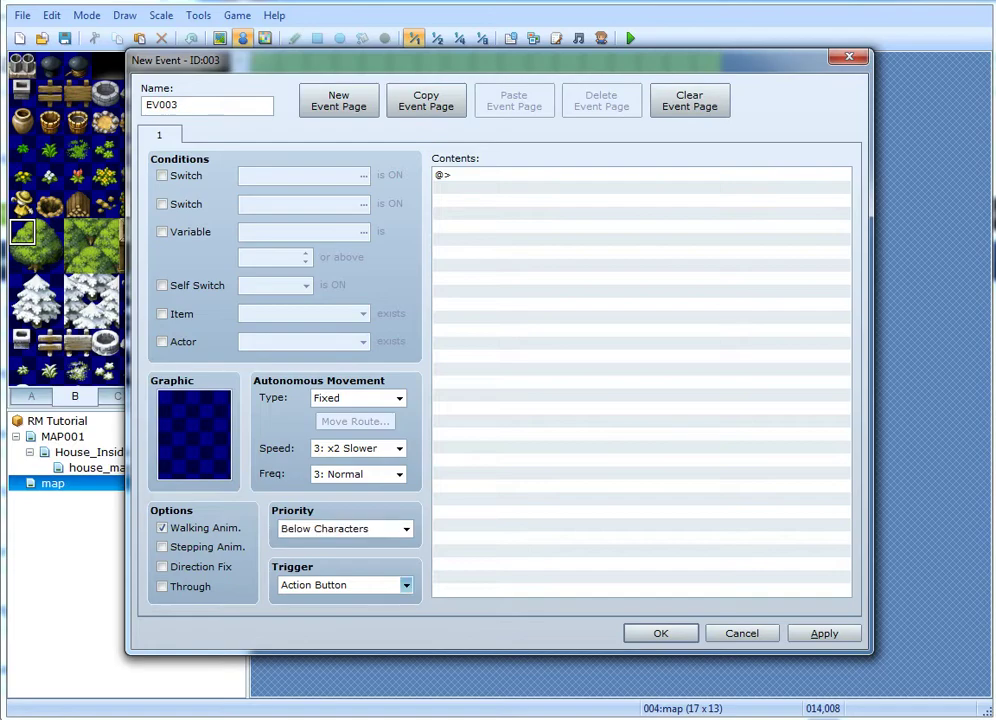
pyautogui.click(340, 616)
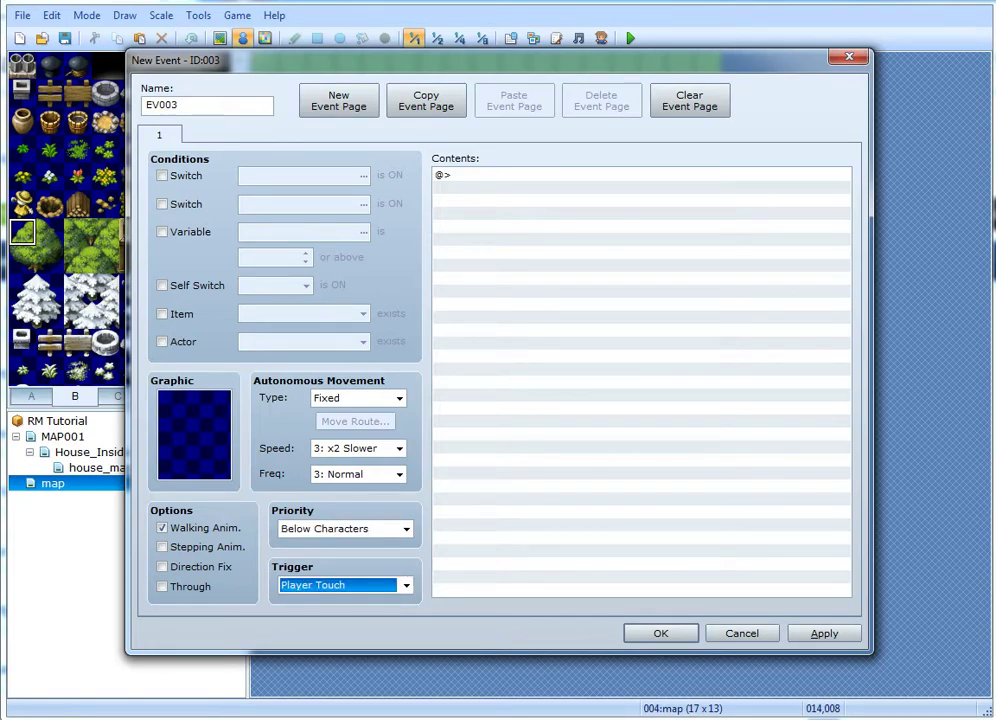
# Add a Control Switches command to the event that turns switch 0001:FLOOR ON.
pyautogui.doubleClick(530, 176)
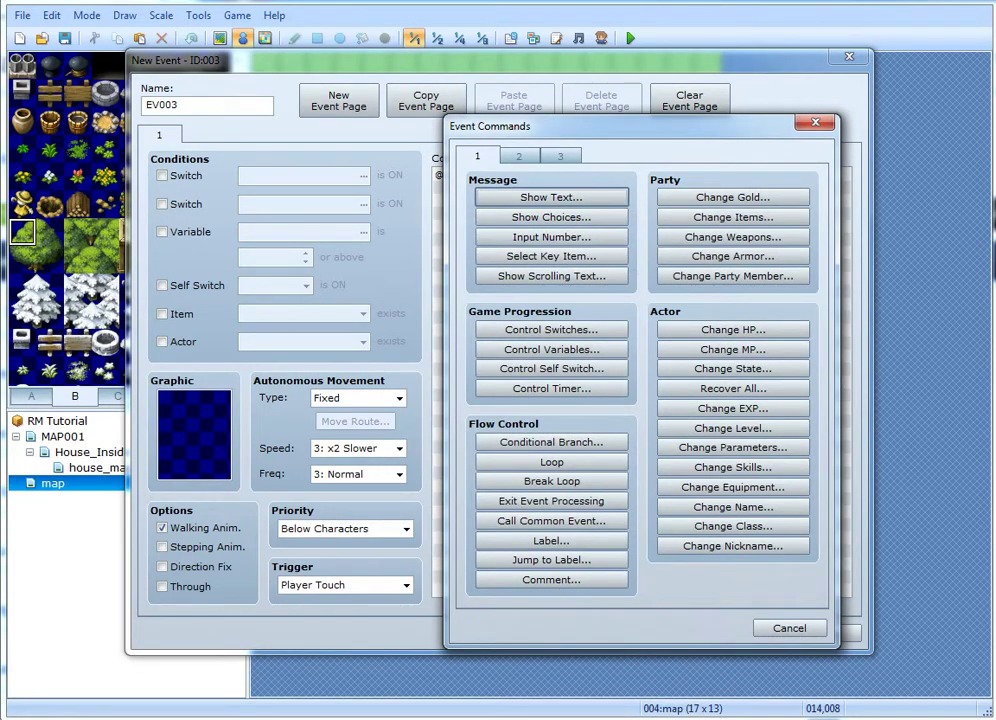
pyautogui.click(551, 329)
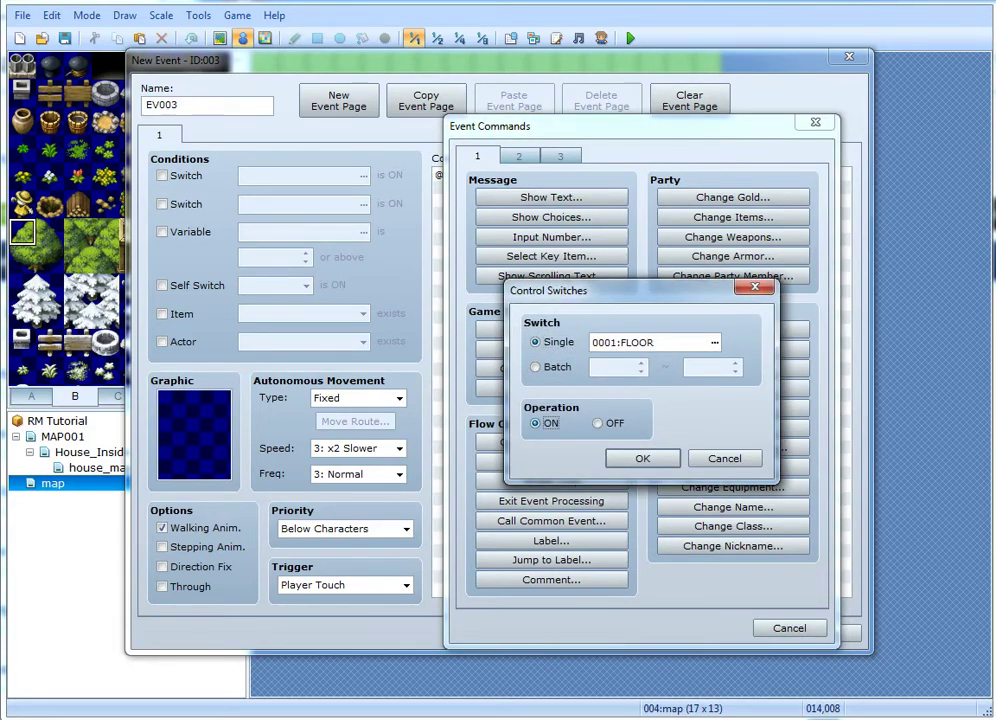
pyautogui.click(643, 458)
# Reopen the Control Switches command and check which switch it controls, leaving it unchanged.
pyautogui.doubleClick(560, 175)
pyautogui.click(789, 628)
pyautogui.press('space')
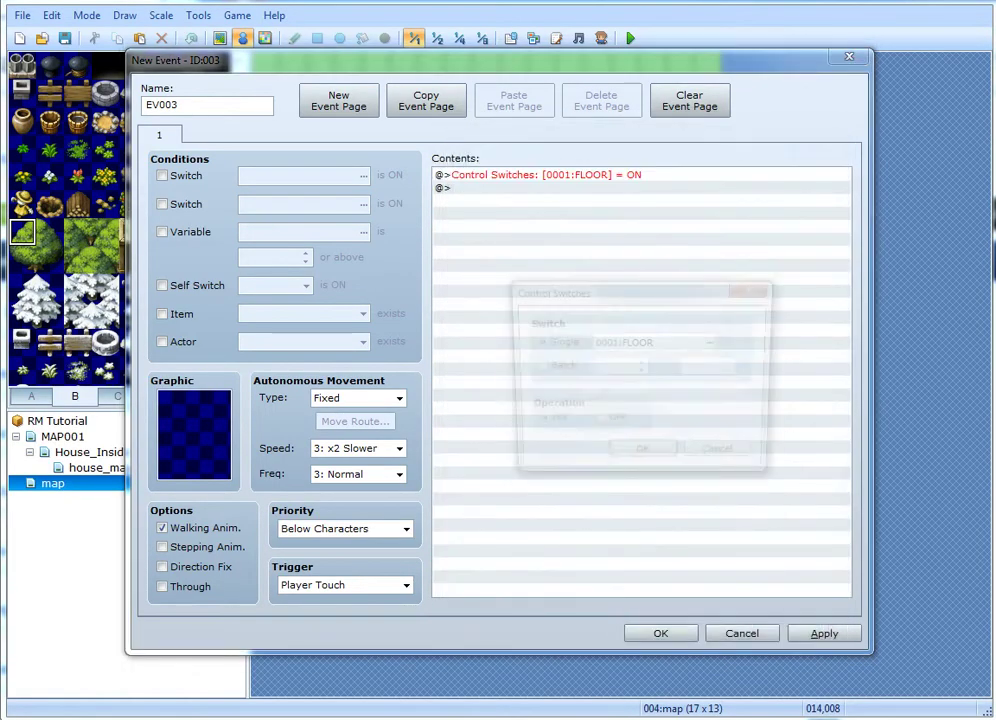
pyautogui.click(708, 342)
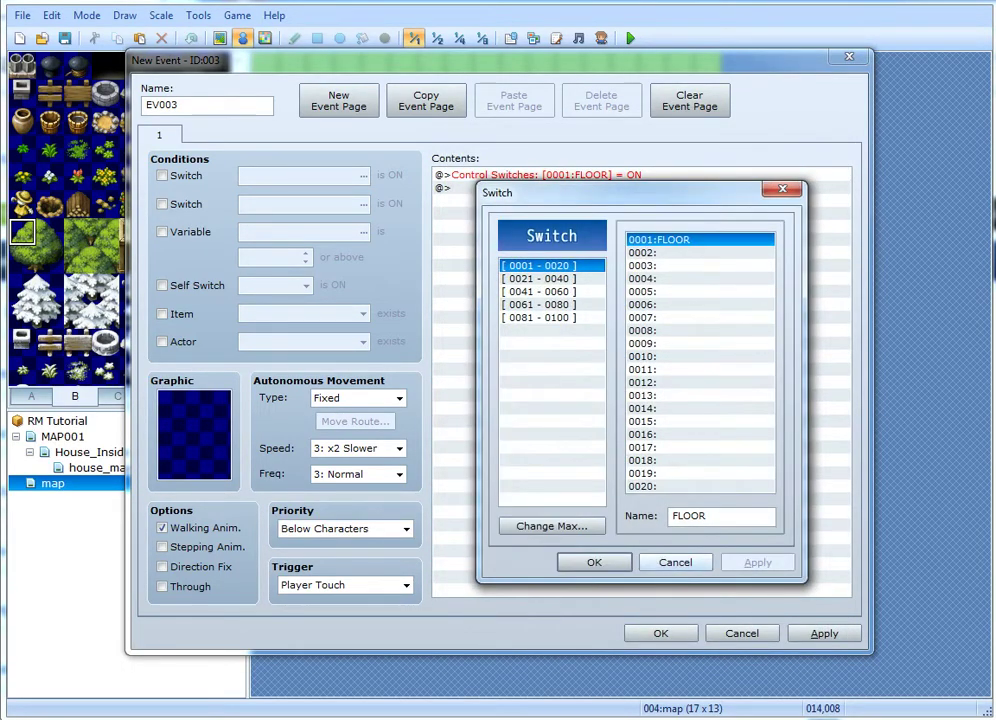
pyautogui.press('Return')
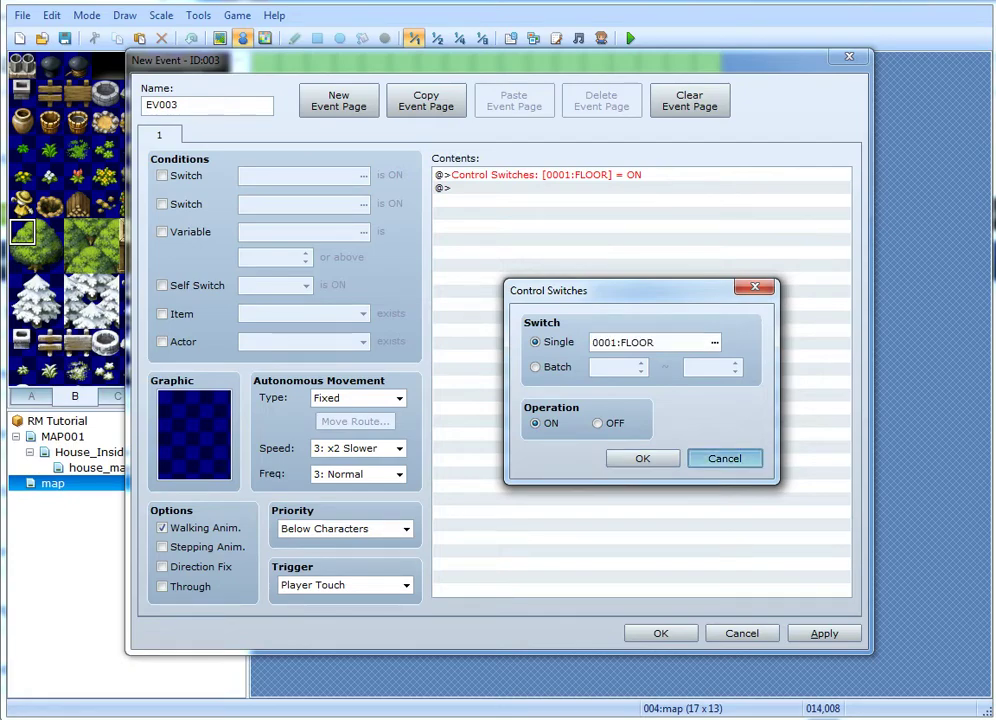
pyautogui.click(725, 458)
pyautogui.click(640, 188)
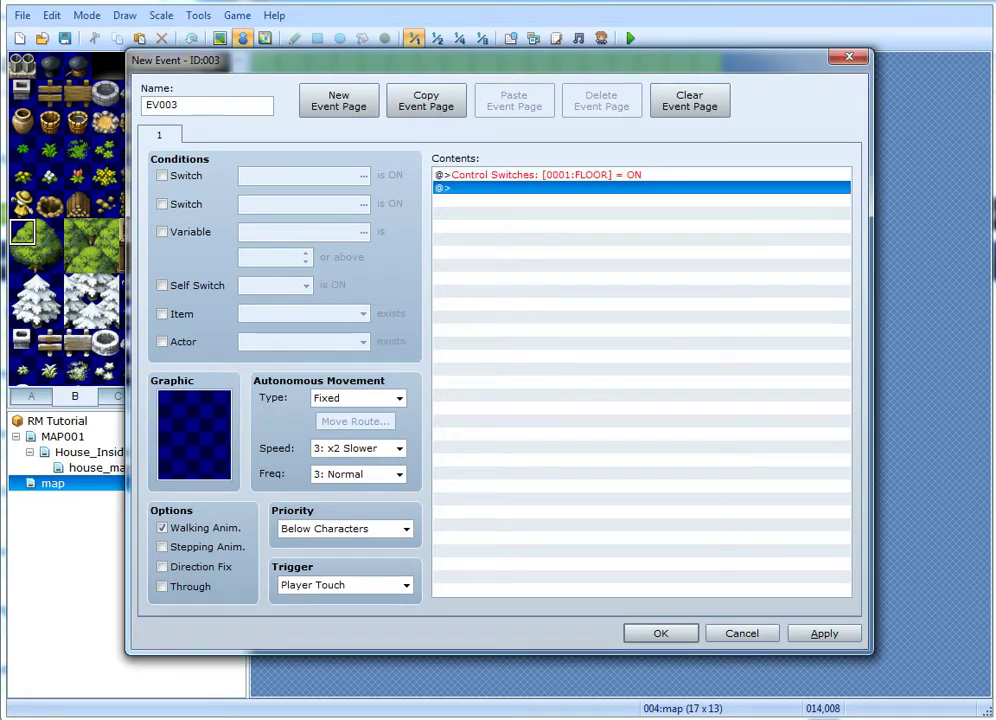
# Save the FLOOR ON event and copy it onto the other three tiles of the two-by-two area between the gaps.
pyautogui.click(661, 633)
pyautogui.click(596, 371)
pyautogui.click(652, 288)
pyautogui.click(652, 315)
pyautogui.hotkey('ctrl', 'v')
pyautogui.click(679, 315)
pyautogui.hotkey('ctrl', 'v')
pyautogui.click(679, 288)
pyautogui.hotkey('ctrl', 'v')
# Paste another copy on the left tile just above the upper gap and change its FLOOR switch operation to OFF.
pyautogui.click(652, 288)
pyautogui.click(651, 231)
pyautogui.hotkey('ctrl', 'v')
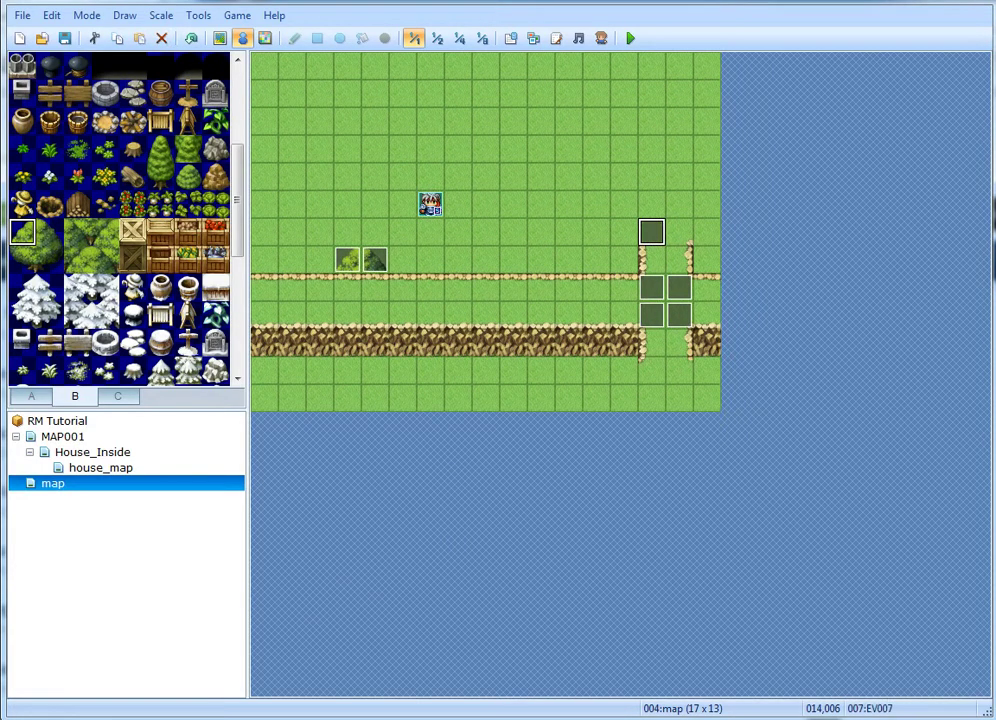
pyautogui.doubleClick(652, 231)
pyautogui.doubleClick(560, 175)
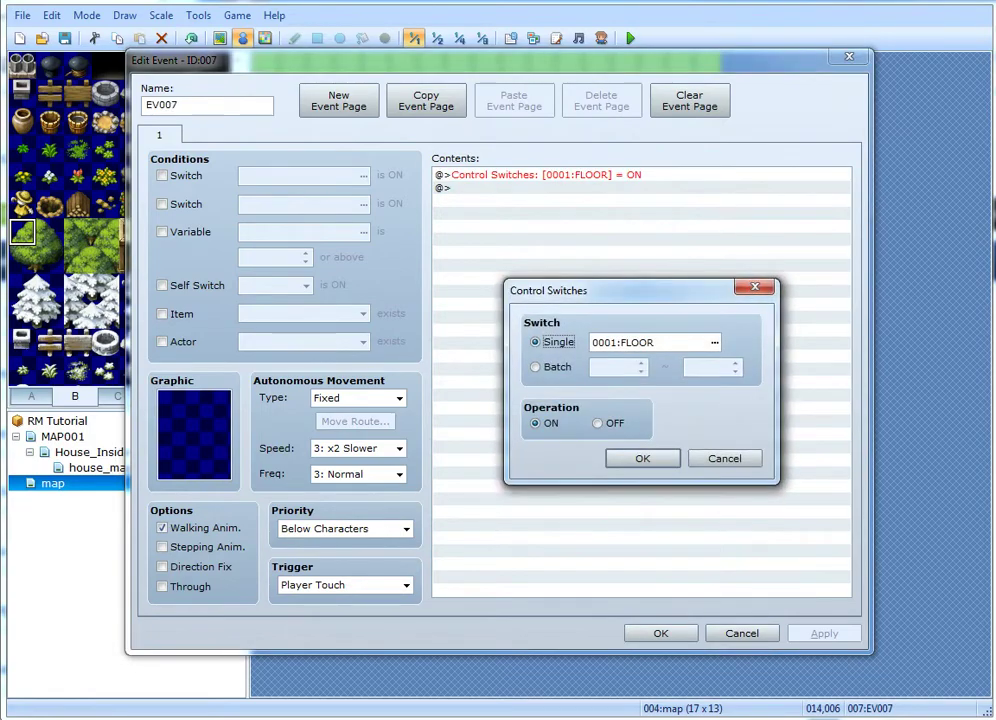
pyautogui.click(599, 423)
pyautogui.click(643, 458)
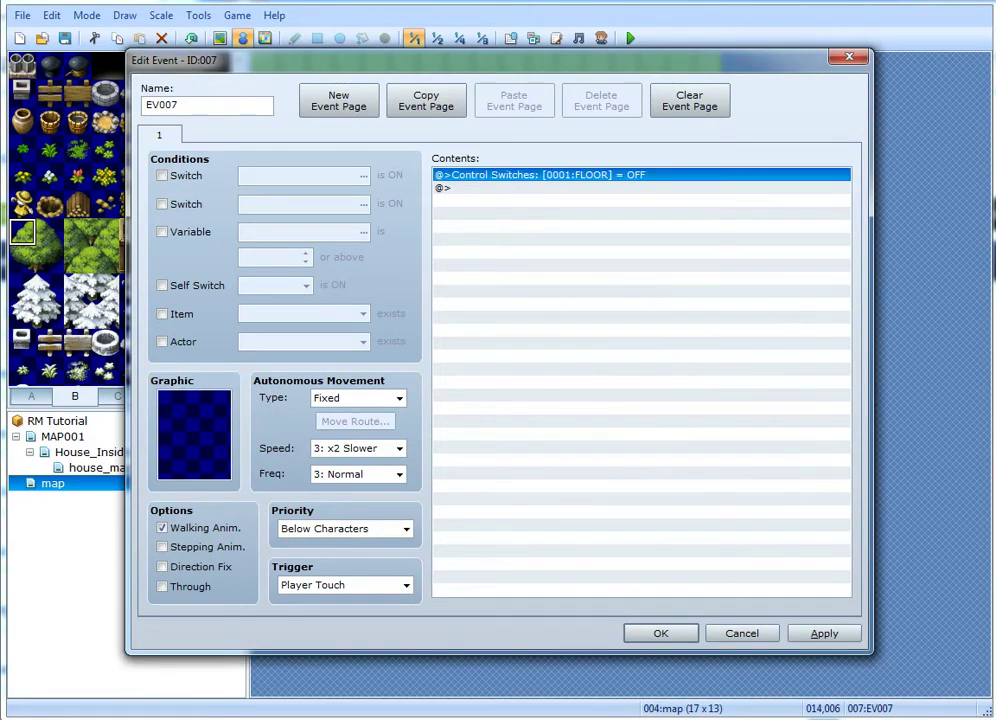
pyautogui.click(560, 188)
pyautogui.press('Return')
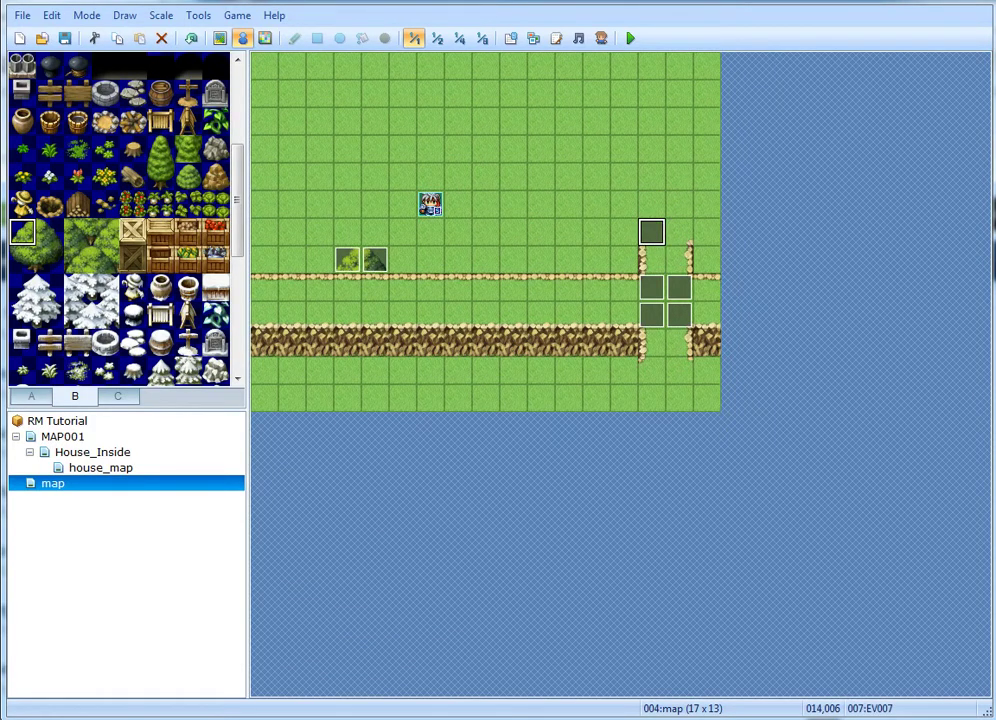
# Check the FLOOR OFF event and copy it onto the right tile above the upper gap and both tiles below the lower gap.
pyautogui.doubleClick(652, 232)
pyautogui.click(620, 175)
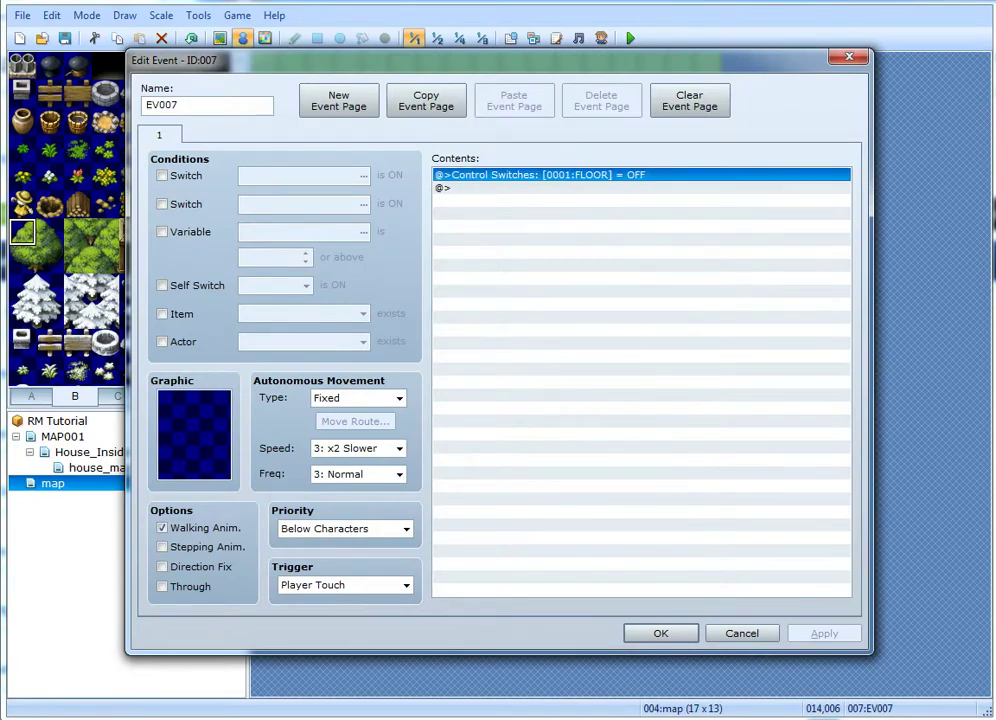
pyautogui.click(742, 633)
pyautogui.click(680, 288)
pyautogui.click(652, 232)
pyautogui.hotkey('ctrl', 'c')
pyautogui.click(680, 232)
pyautogui.hotkey('ctrl', 'v')
pyautogui.click(652, 371)
pyautogui.hotkey('ctrl', 'v')
pyautogui.click(680, 371)
pyautogui.hotkey('ctrl', 'v')
pyautogui.click(486, 232)
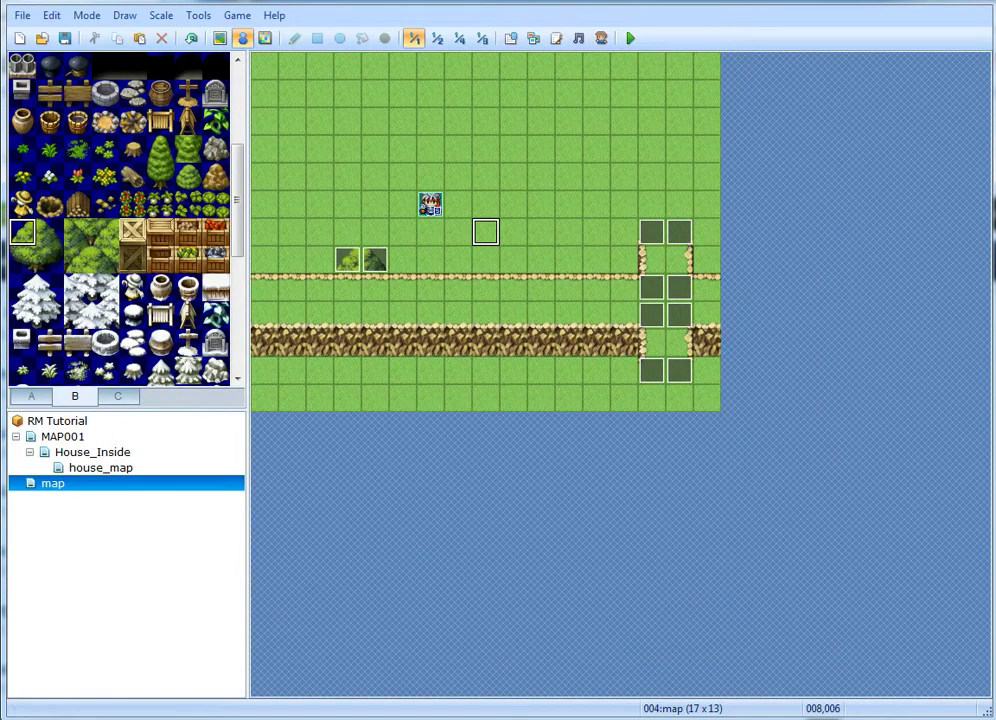
# Start a playtest and walk the character across the upper level, through the upper gap and onto the middle ledge.
pyautogui.press('F12')
pyautogui.press('Return')
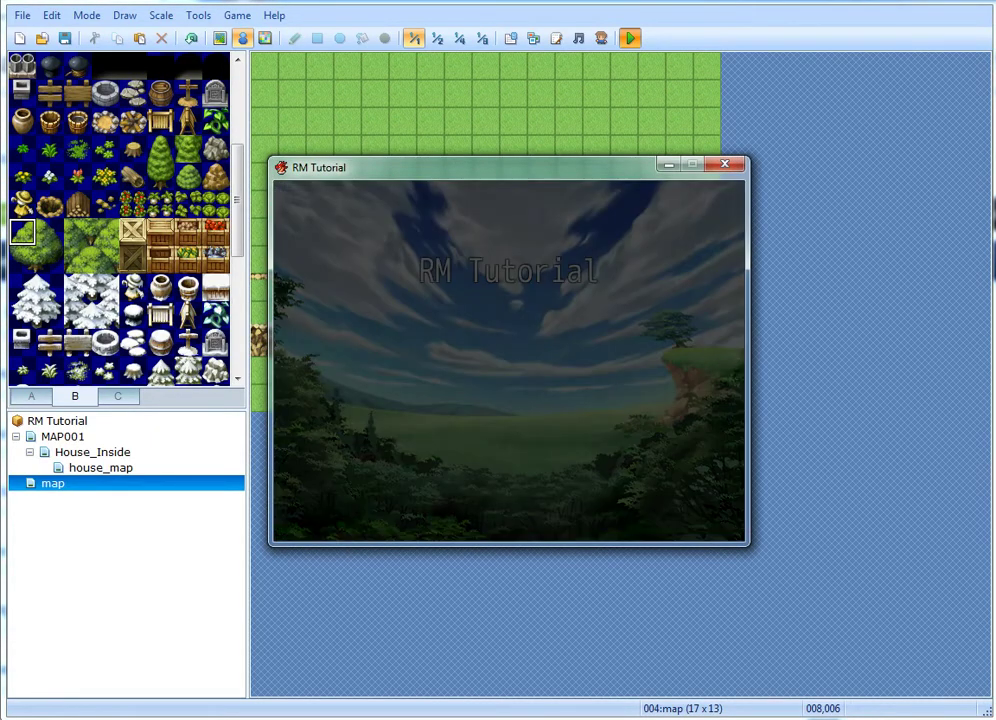
pyautogui.press('Left')
pyautogui.press('Down')
pyautogui.press('Right')
pyautogui.press('Up')
pyautogui.press('Right')
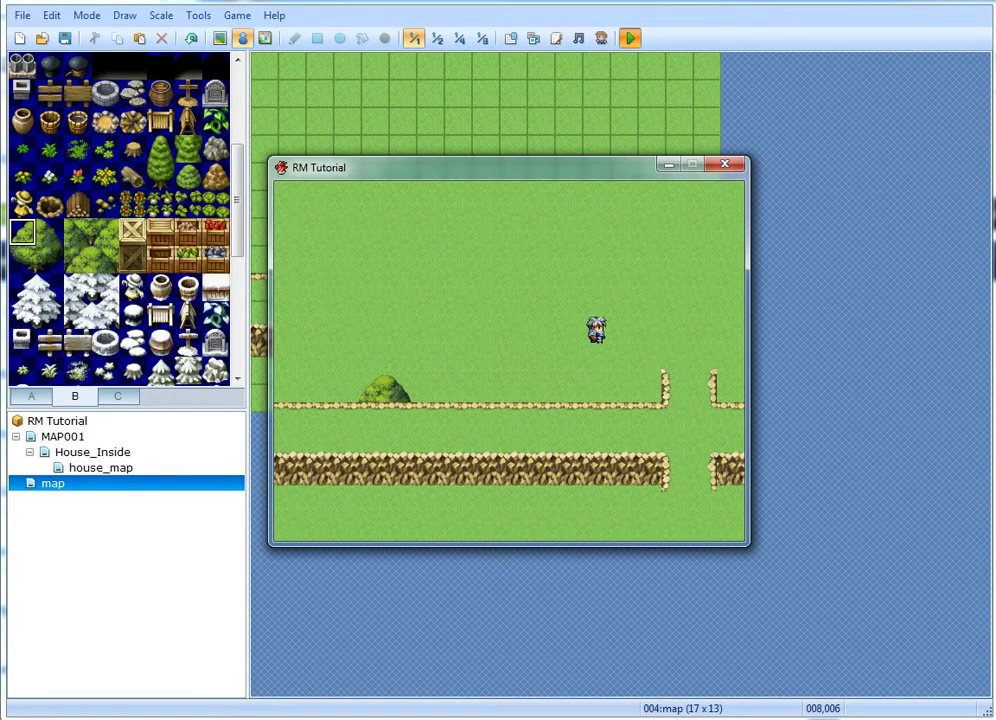
pyautogui.press('Down')
pyautogui.press('Left')
pyautogui.press('Left')
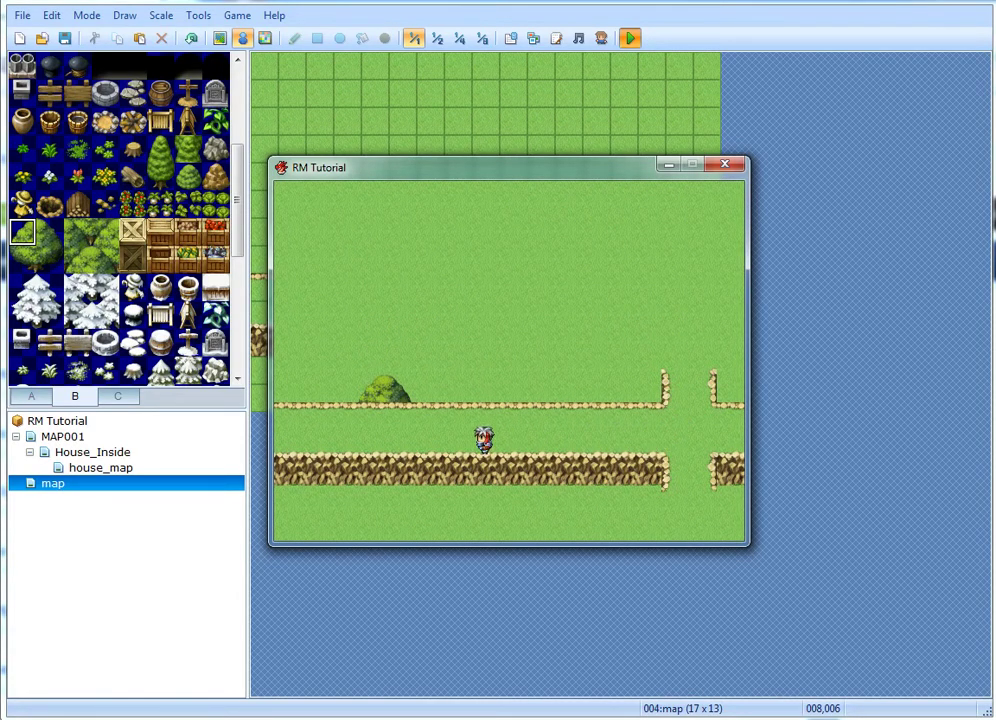
# Walk the character repeatedly over and around the treetop from the middle ledge to test its priority, and close the game.
pyautogui.press('Up')
pyautogui.press('Left')
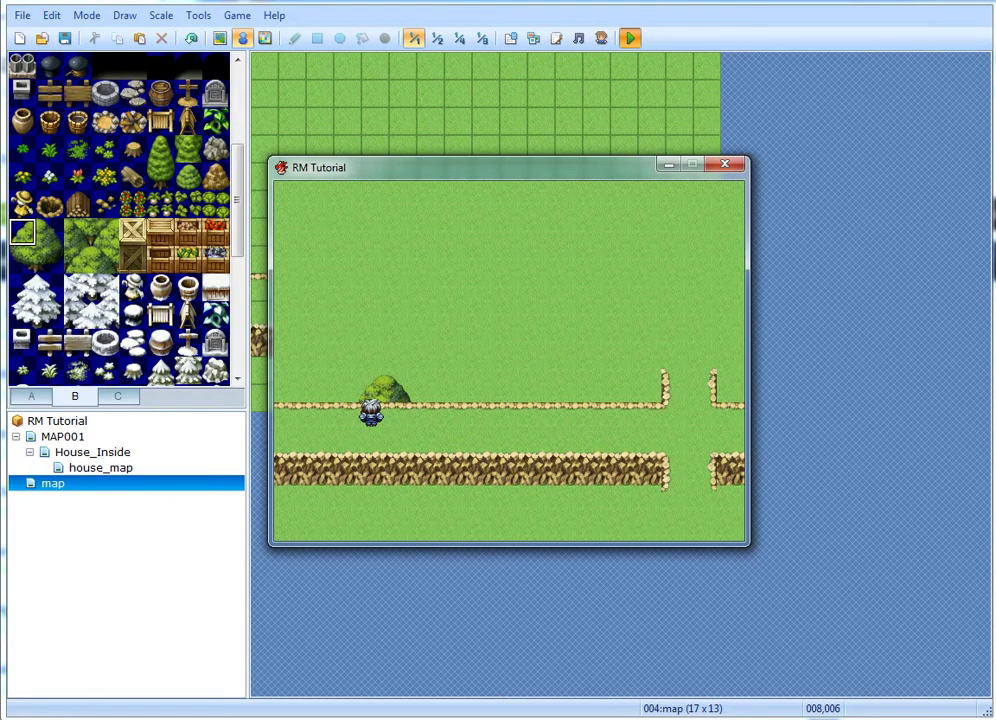
pyautogui.press('Up')
pyautogui.press('Right')
pyautogui.press('Down')
pyautogui.press('Left')
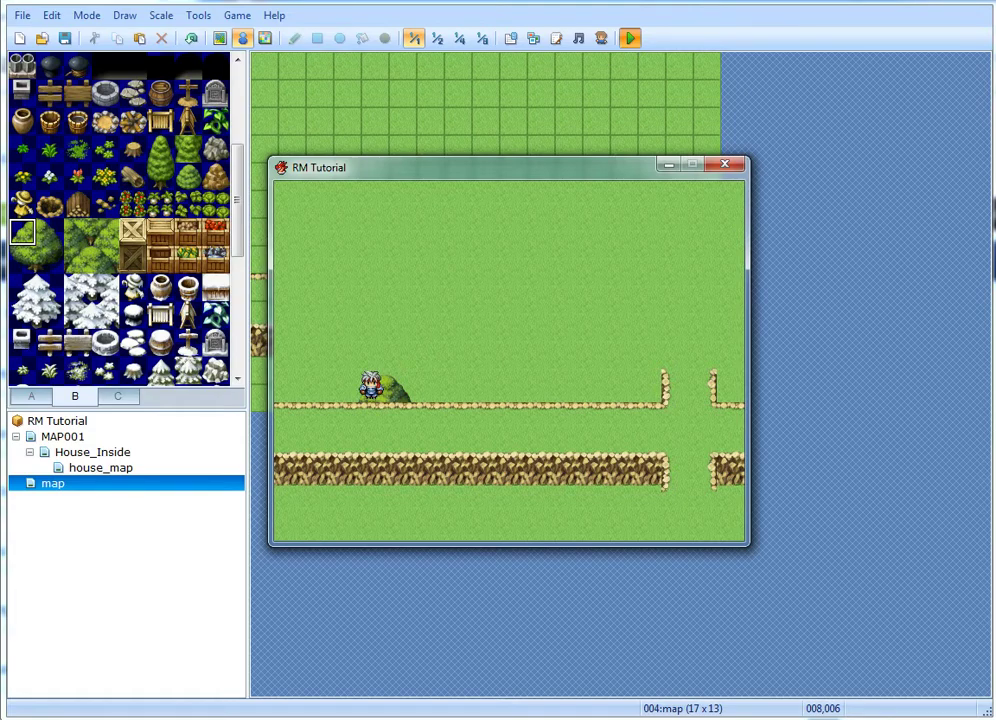
pyautogui.press('Down')
pyautogui.press('Right')
pyautogui.press('Right')
pyautogui.press('Up')
pyautogui.press('Left')
pyautogui.press('Down')
pyautogui.press('Left')
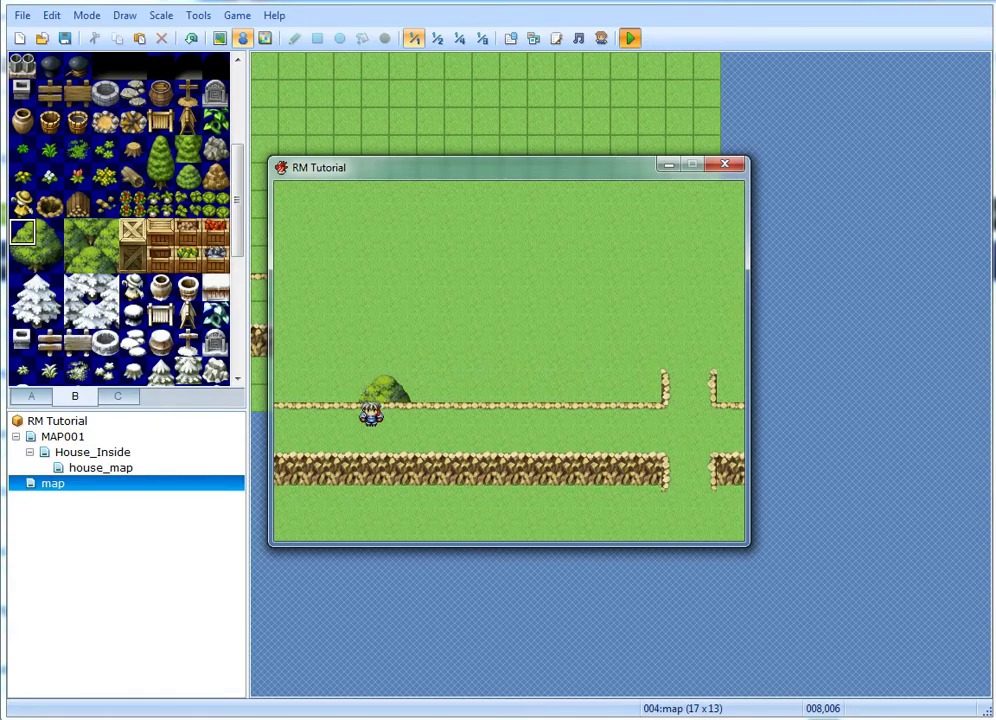
pyautogui.press('Right')
pyautogui.press('Right')
pyautogui.press('Down')
pyautogui.press('Left')
pyautogui.press('Right')
pyautogui.press('Up')
pyautogui.press('Left')
pyautogui.press('Left')
pyautogui.press('Up')
pyautogui.press('Right')
pyautogui.press('Right')
pyautogui.press('Left')
pyautogui.press('Up')
pyautogui.press('Left')
pyautogui.press('Down')
pyautogui.click(725, 164)
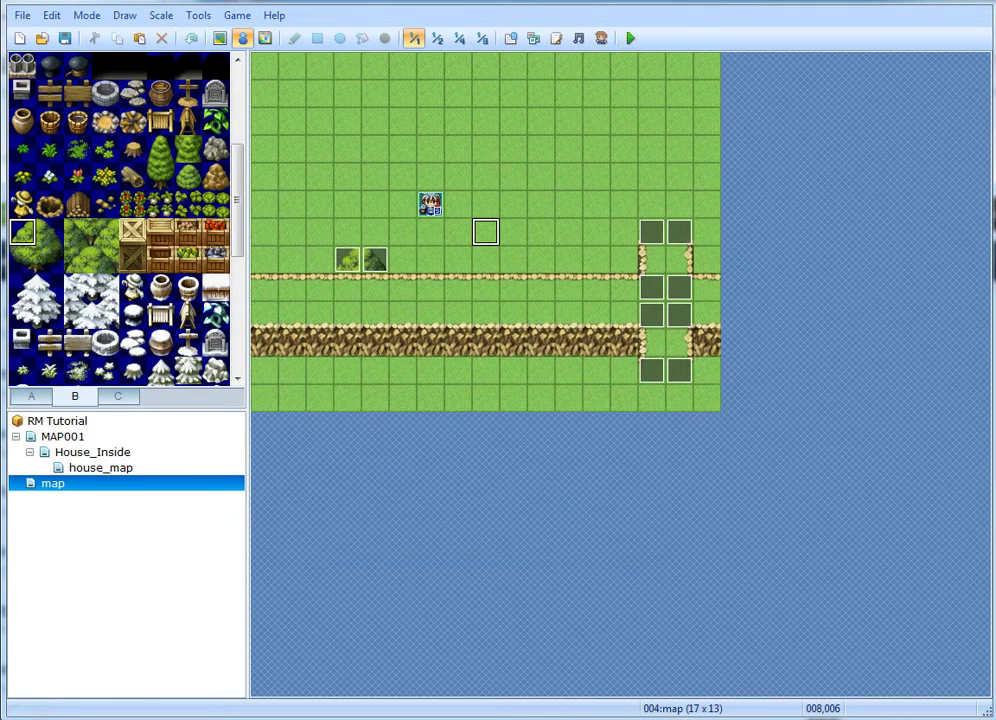
# Paint a cliff wall across the fourth row of the map, leaving a one-tile grass gap in it.
pyautogui.click(220, 38)
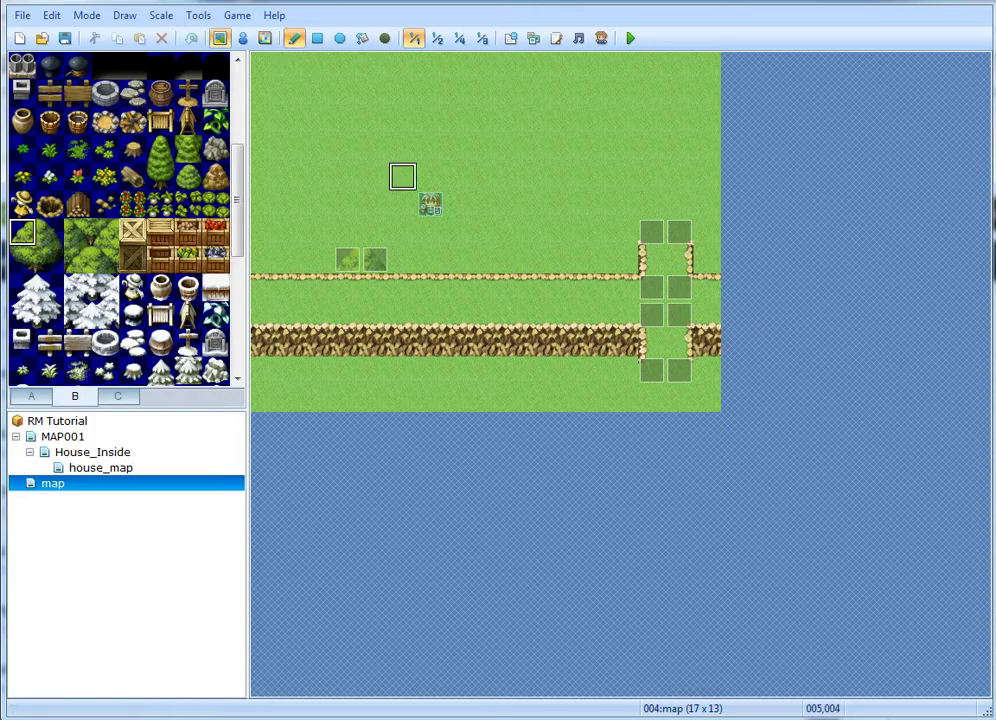
pyautogui.moveTo(265, 148); pyautogui.dragTo(377, 148)
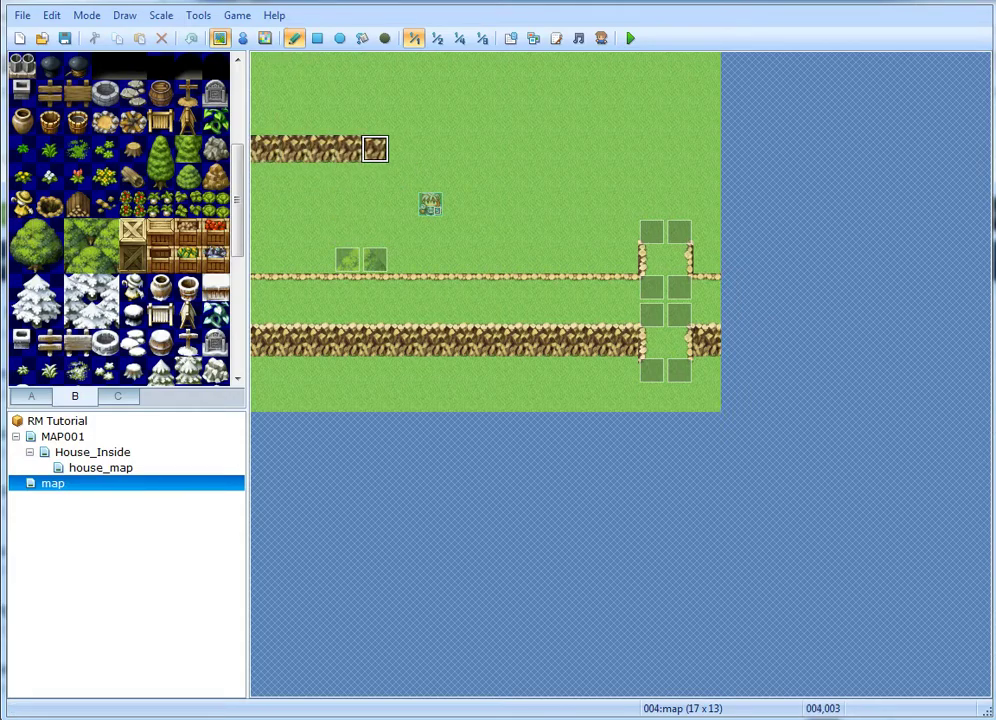
pyautogui.moveTo(265, 118); pyautogui.dragTo(374, 118)
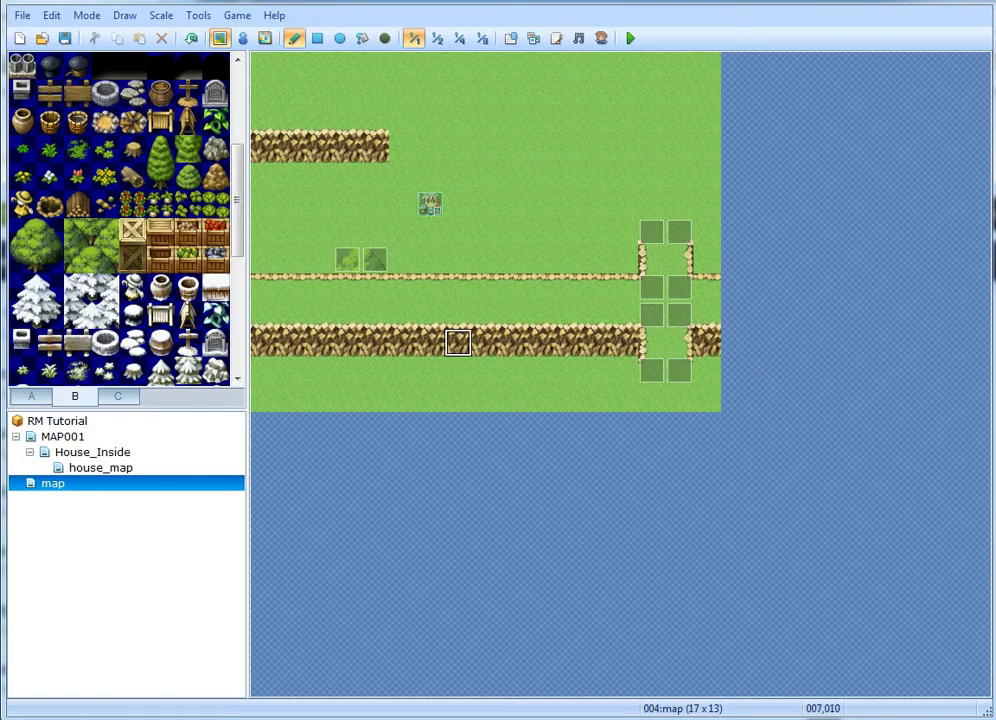
pyautogui.moveTo(430, 149); pyautogui.dragTo(569, 149)
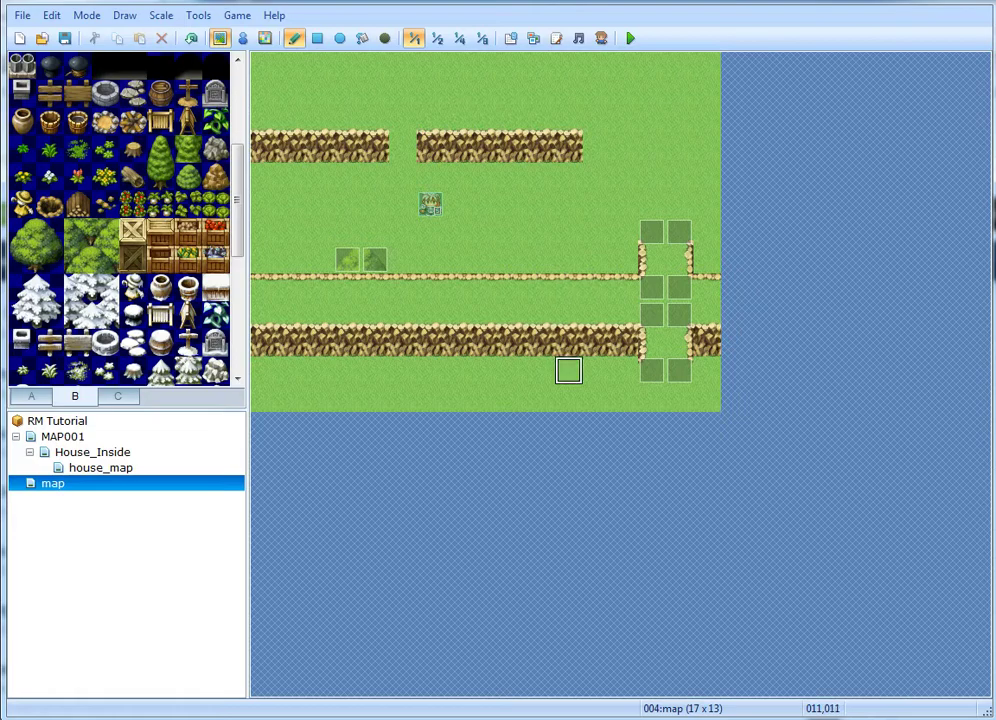
pyautogui.moveTo(596, 149); pyautogui.dragTo(707, 149)
# Paint a raised cliff edge across the full map width above the new wall and undo the stray edge tiles.
pyautogui.moveTo(624, 94); pyautogui.dragTo(706, 94)
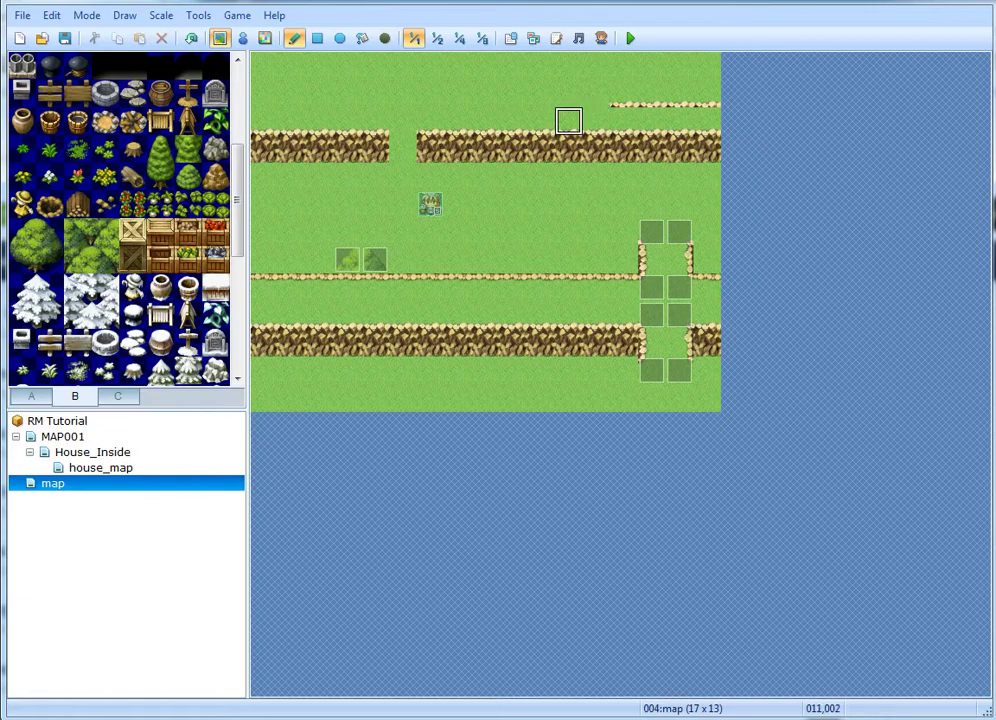
pyautogui.moveTo(597, 94); pyautogui.dragTo(707, 94)
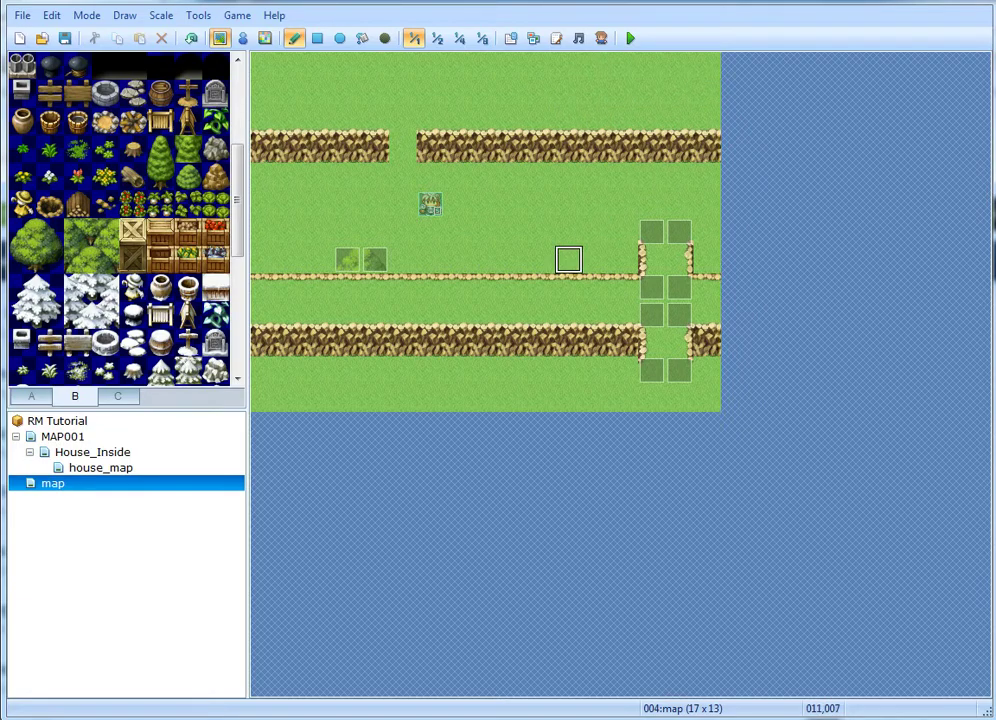
pyautogui.moveTo(429, 94); pyautogui.dragTo(706, 94)
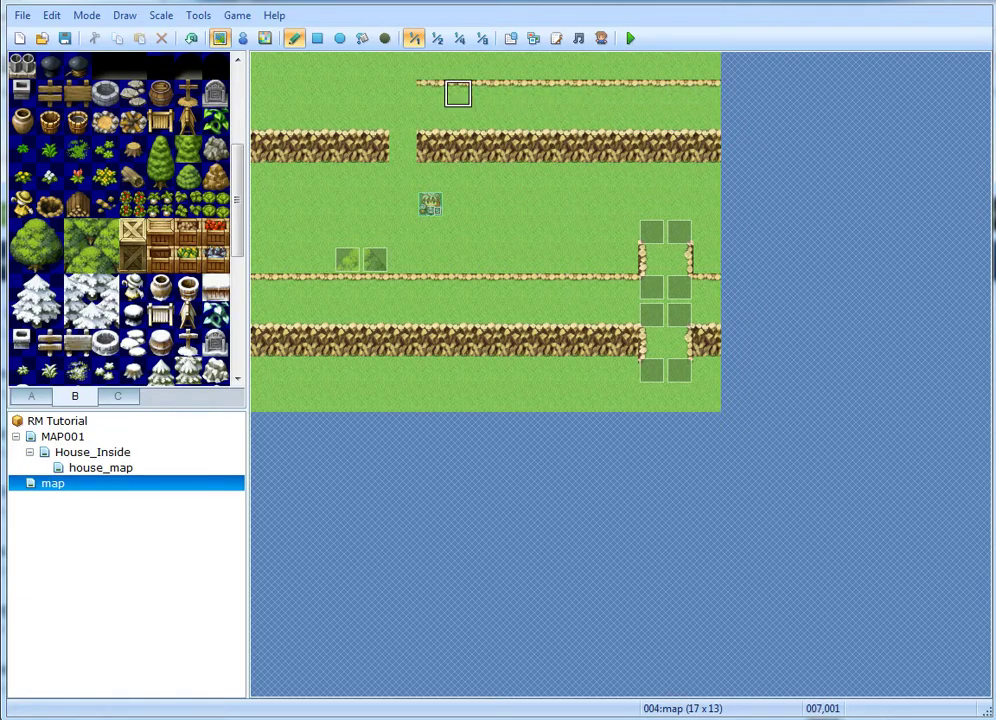
pyautogui.moveTo(373, 94)
pyautogui.mouseDown()
pyautogui.moveTo(320, 67)
pyautogui.moveTo(258, 67)
pyautogui.mouseUp()
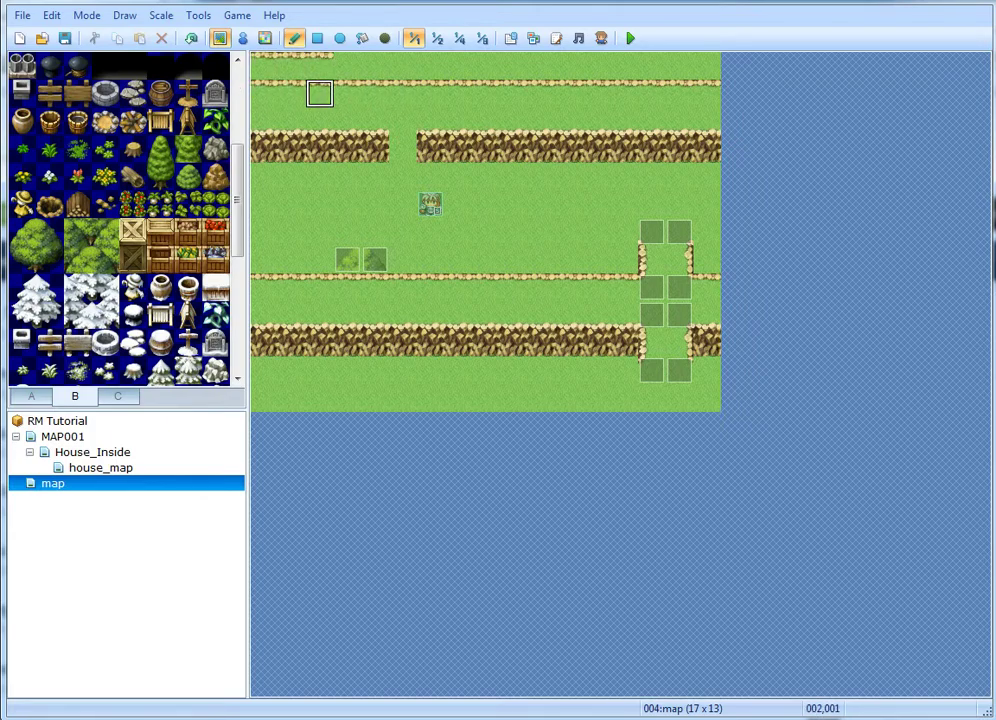
pyautogui.hotkey('ctrl', 'z')
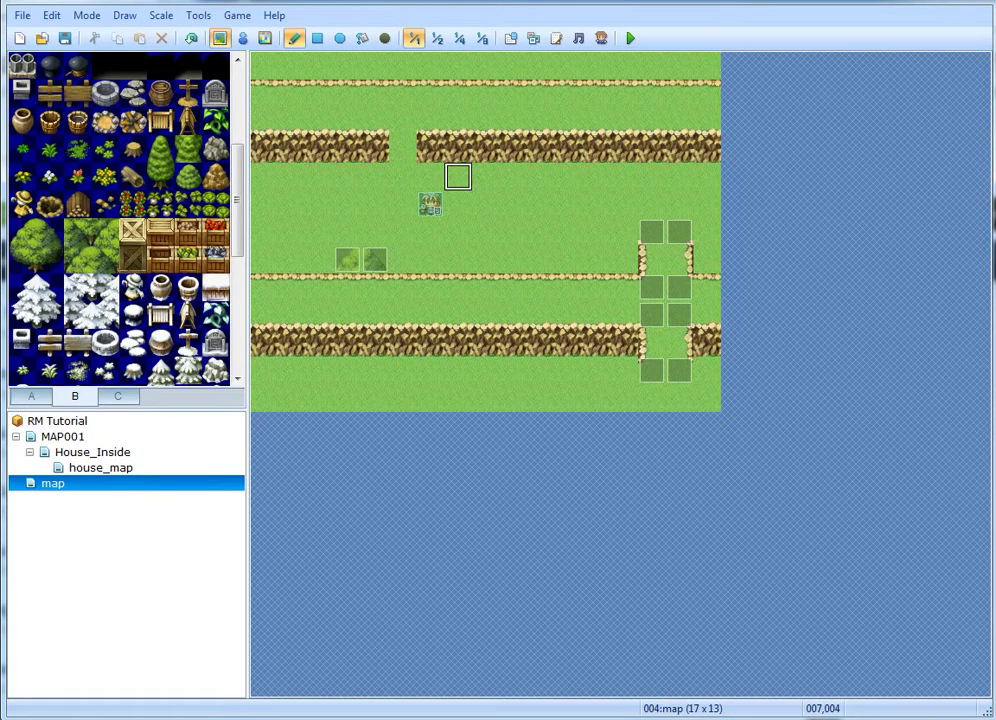
# Paint a second cliff wall two rows below the first one, keeping the gap in the same column.
pyautogui.moveTo(457, 176); pyautogui.dragTo(622, 149)
pyautogui.hotkey('ctrl', 'z')
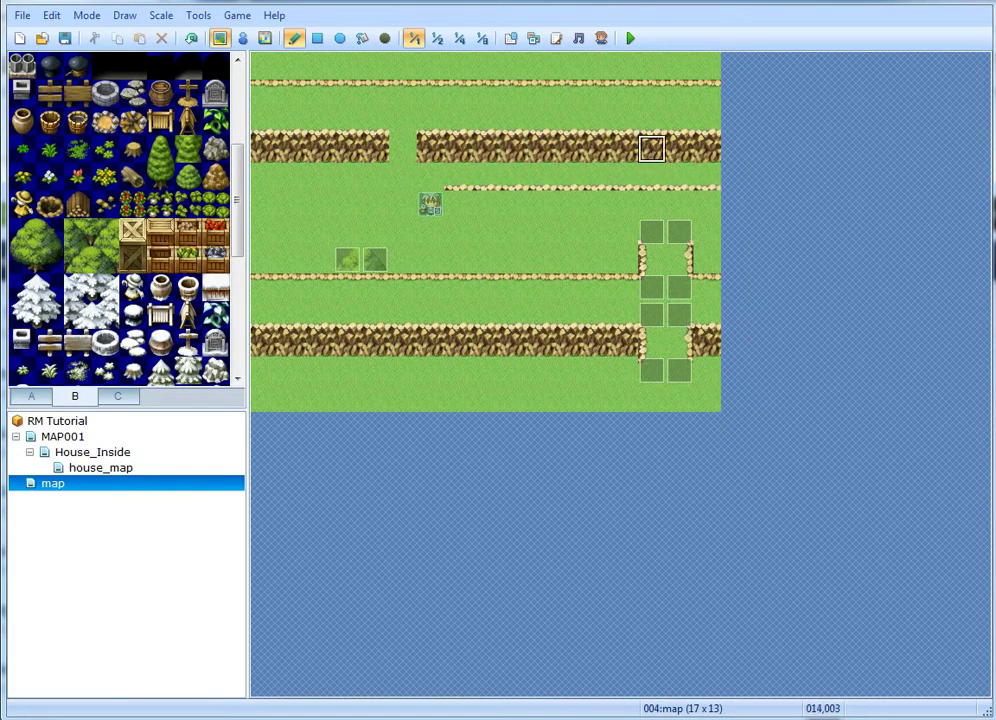
pyautogui.moveTo(457, 204); pyautogui.dragTo(740, 204)
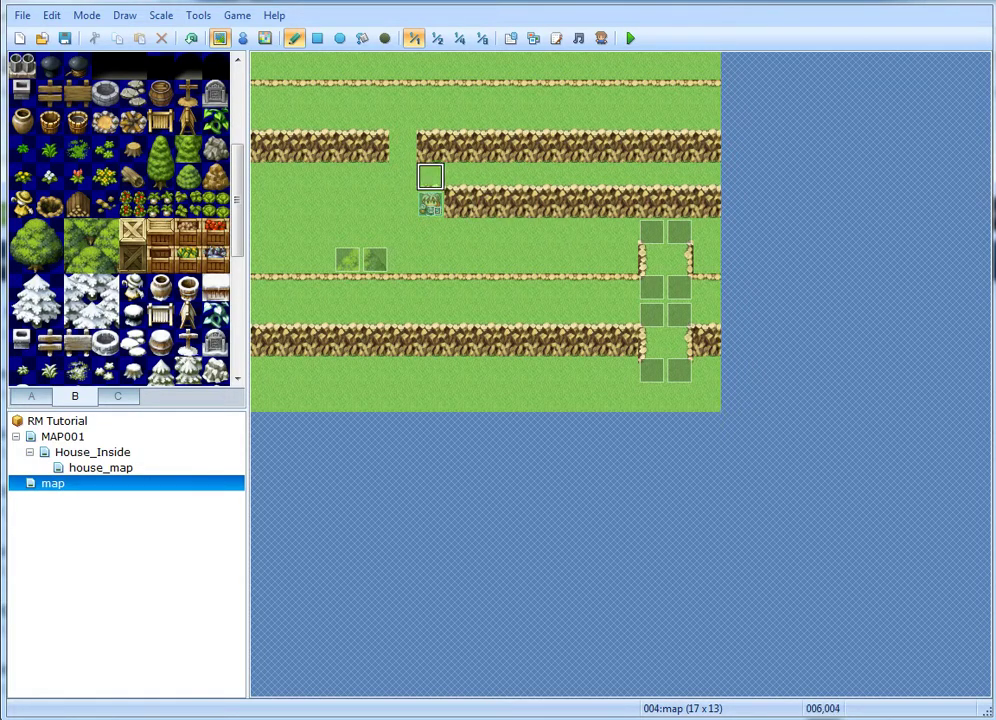
pyautogui.click(430, 204)
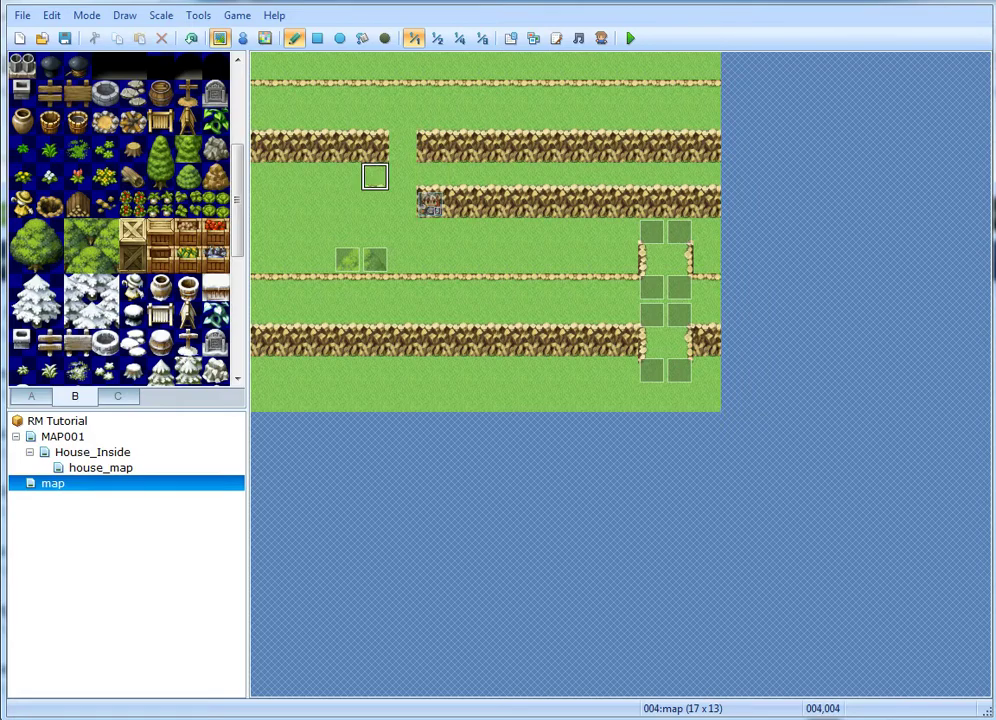
pyautogui.click(375, 204)
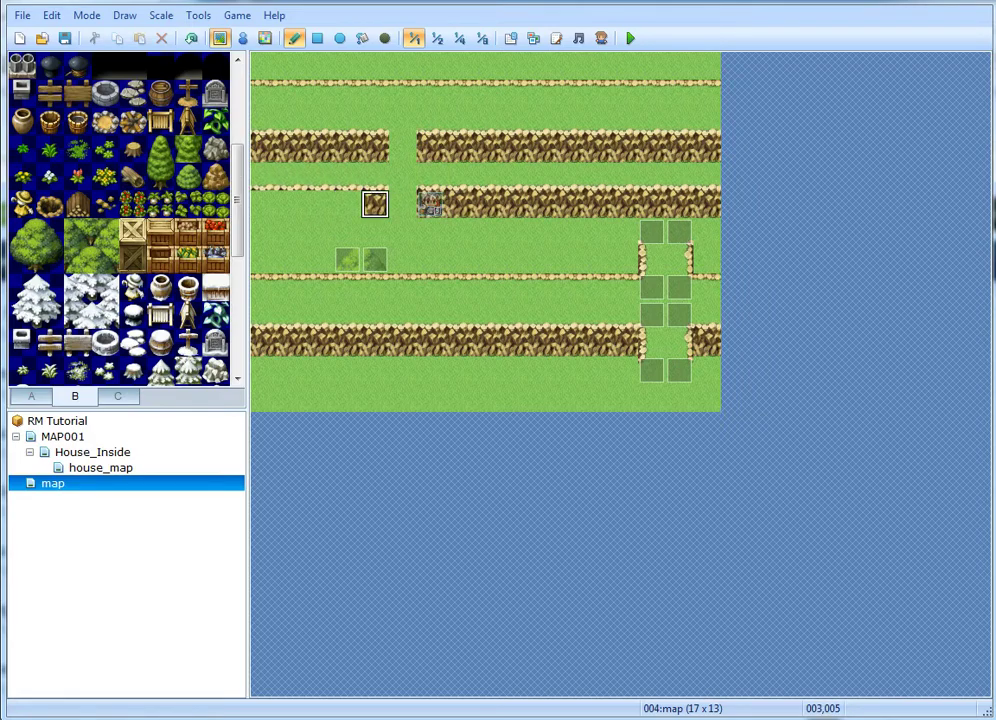
# Examine both pages of the left treetop event, including the FLOOR condition and the priority, without changing anything.
pyautogui.click(242, 38)
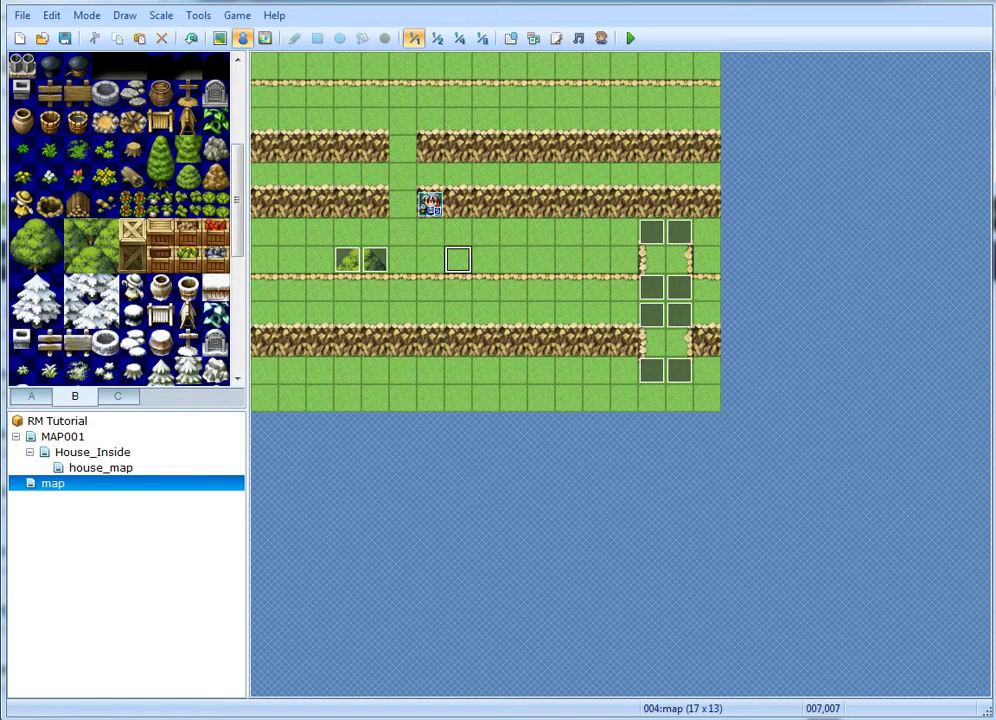
pyautogui.doubleClick(347, 260)
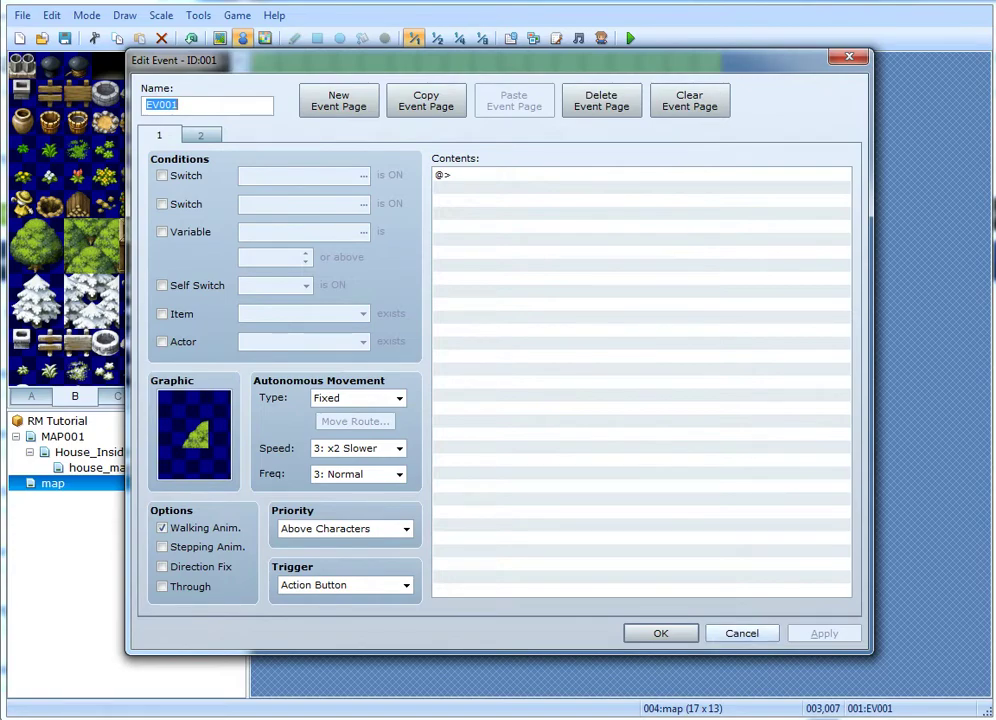
pyautogui.click(201, 135)
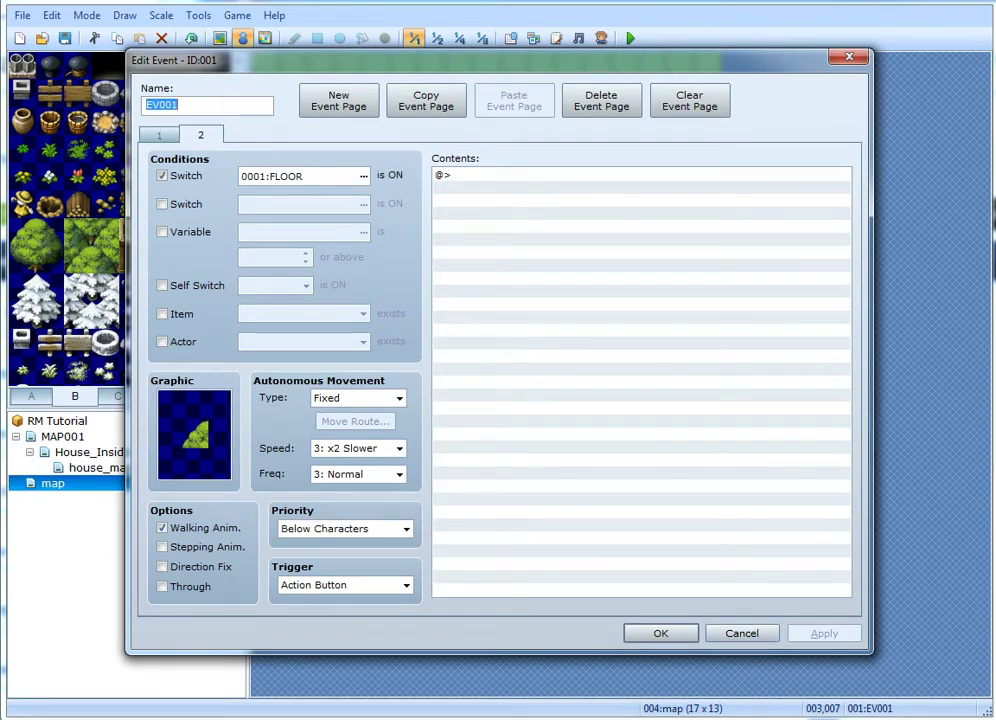
pyautogui.click(158, 134)
pyautogui.click(742, 633)
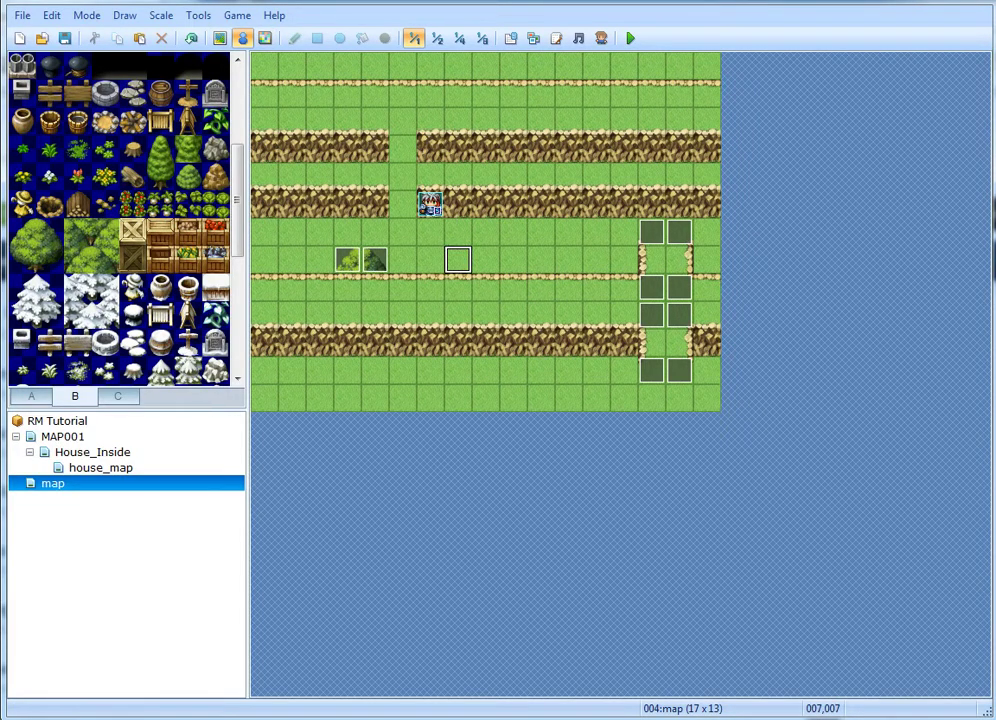
pyautogui.doubleClick(485, 93)
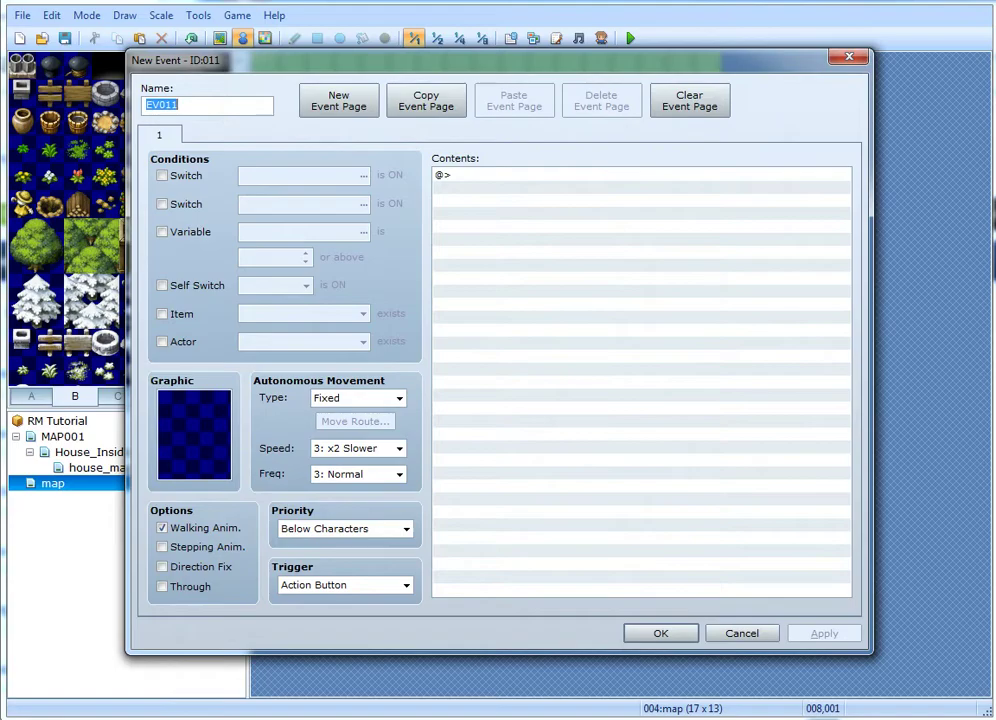
pyautogui.doubleClick(600, 176)
pyautogui.click(788, 628)
pyautogui.click(742, 633)
# Fill the area above the middle ledge with plain grass to erase the extra cliffs, and return to event editing.
pyautogui.click(220, 38)
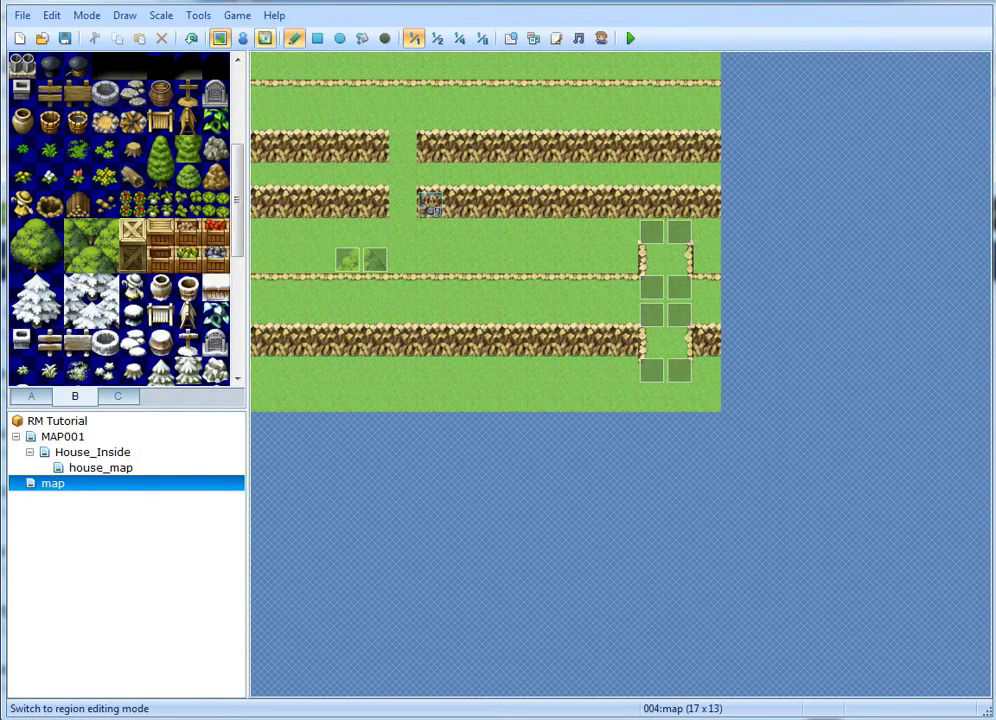
pyautogui.click(317, 38)
pyautogui.moveTo(264, 230)
pyautogui.mouseDown()
pyautogui.moveTo(600, 68)
pyautogui.moveTo(706, 66)
pyautogui.mouseUp()
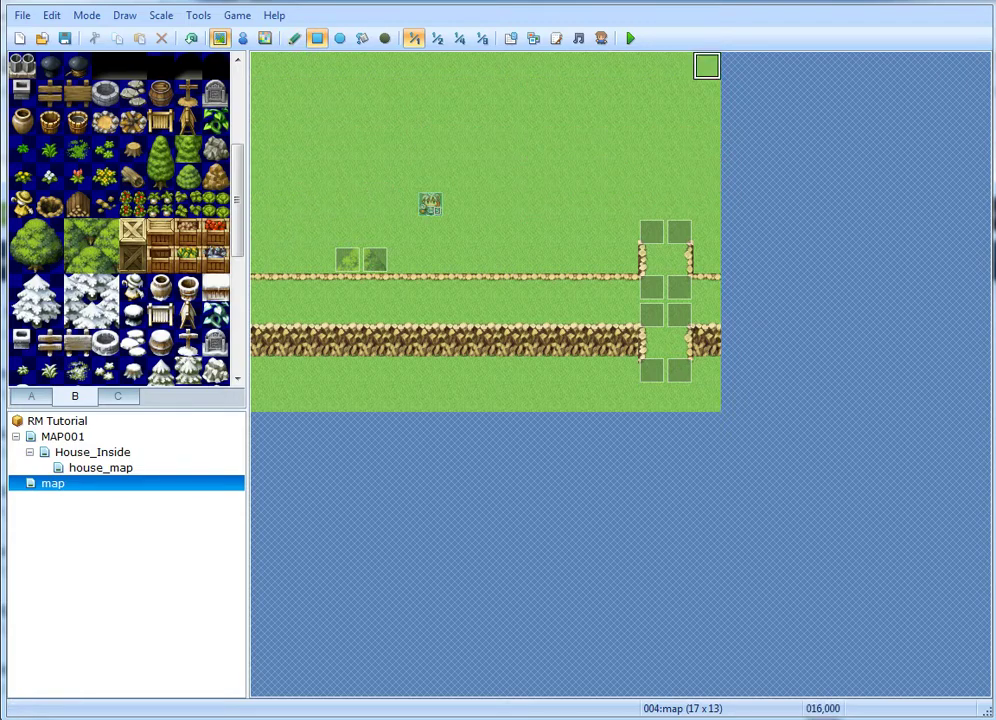
pyautogui.click(294, 38)
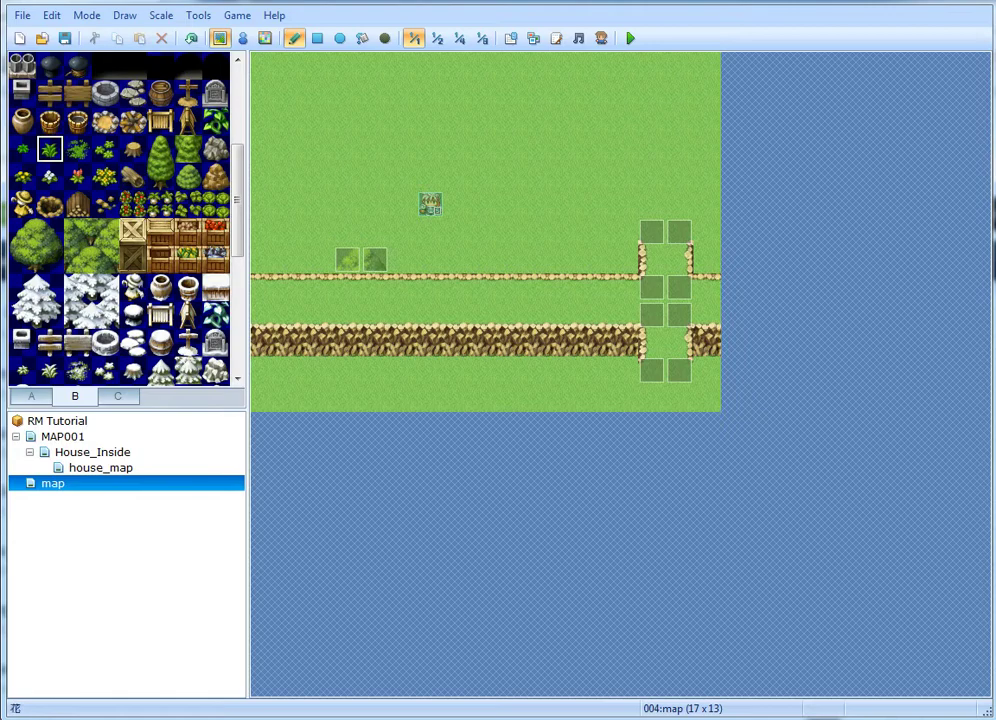
pyautogui.scroll(3, 120, 215)
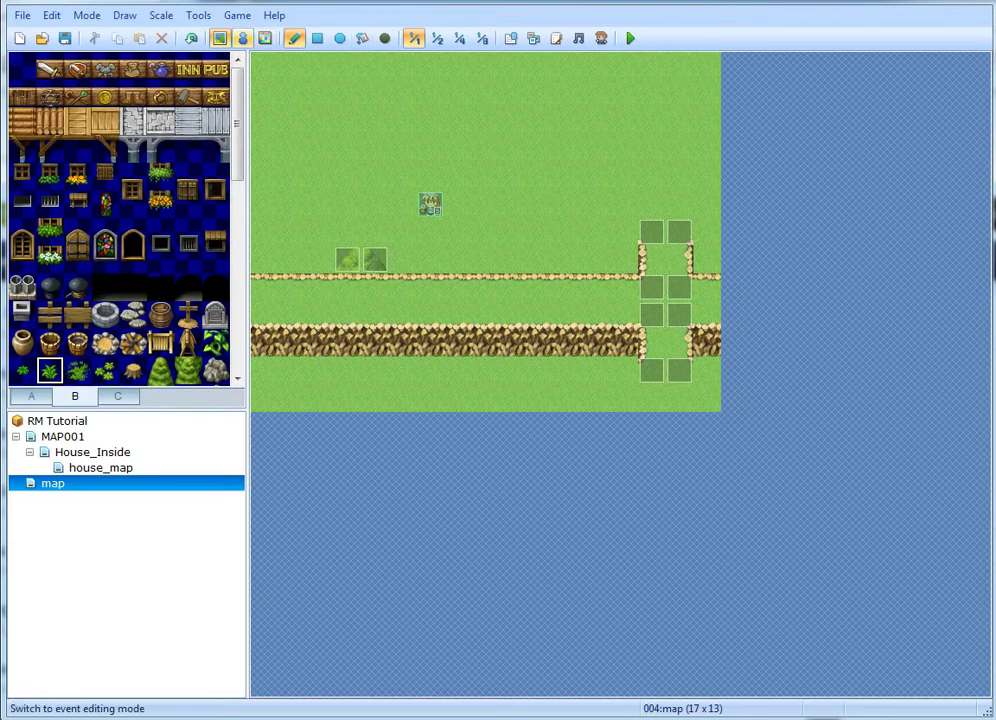
pyautogui.click(242, 38)
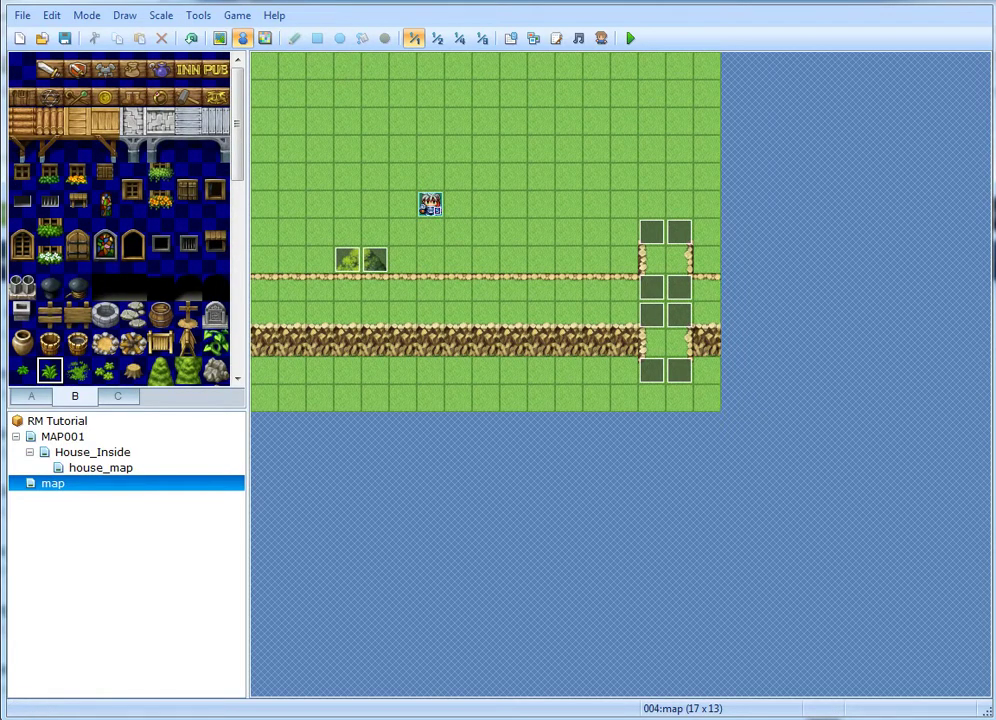
pyautogui.click(458, 232)
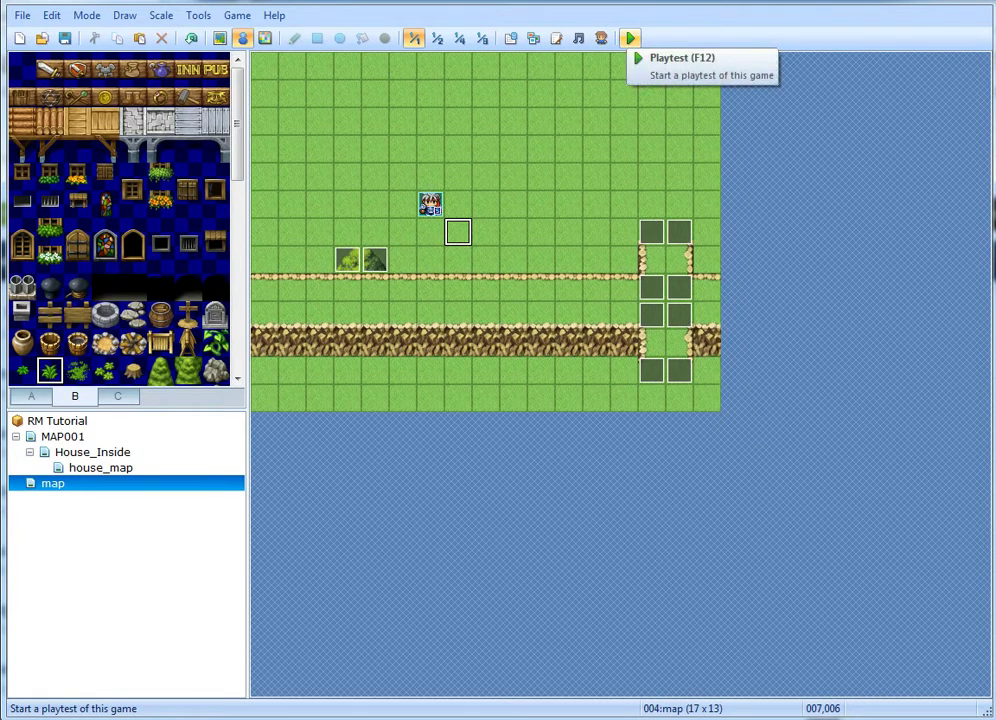
pyautogui.click(596, 149)
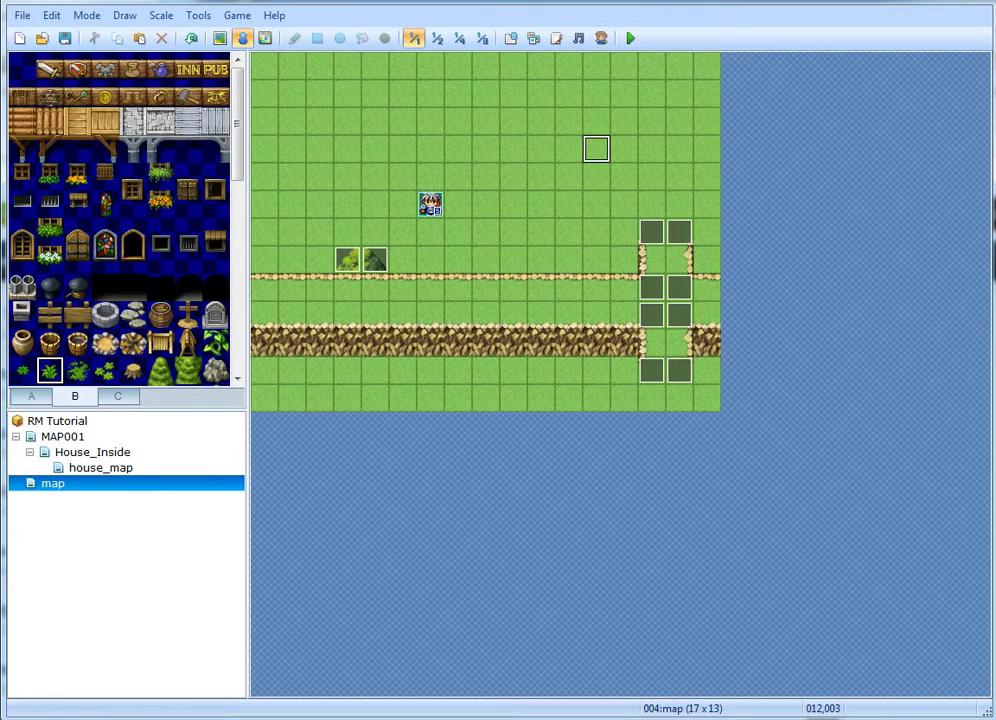
pyautogui.click(624, 121)
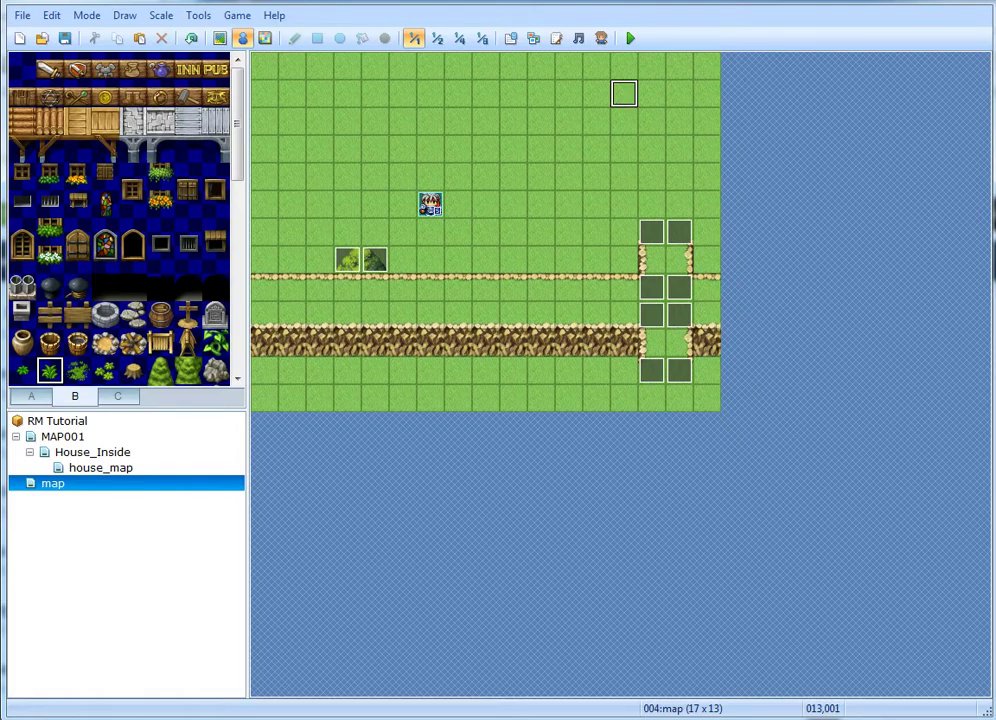
# Start a playtest with a new game and walk the character down past the cliff edge onto the middle ledge.
pyautogui.click(630, 38)
pyautogui.press('Return')
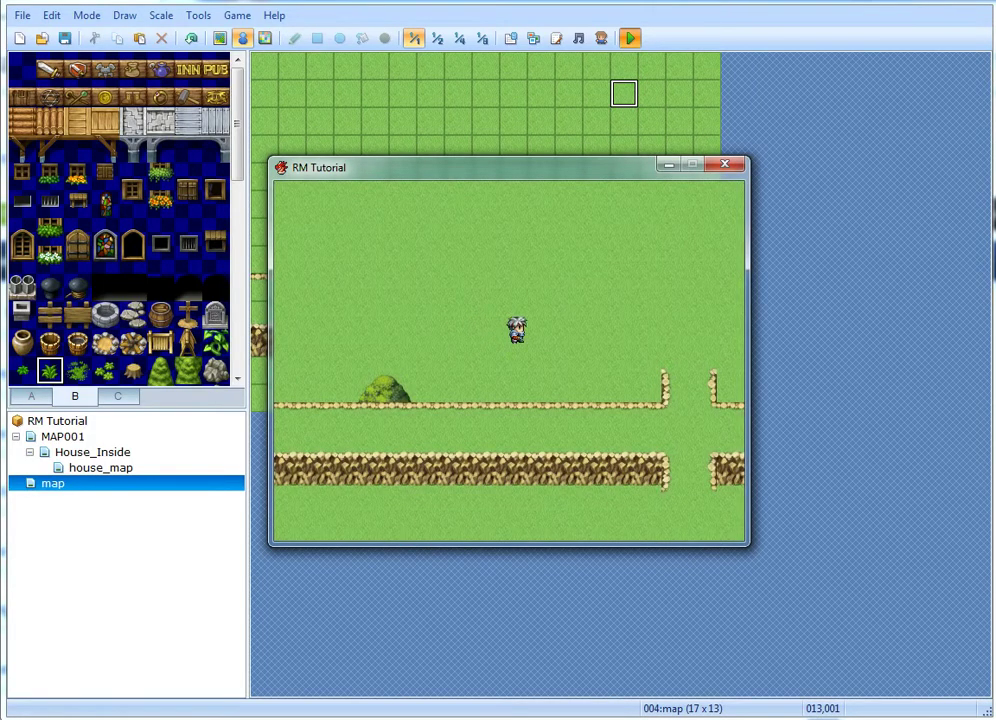
pyautogui.press('Right')
pyautogui.press('Down')
pyautogui.press('Up')
pyautogui.press('Left')
pyautogui.press('Down')
pyautogui.press('Left')
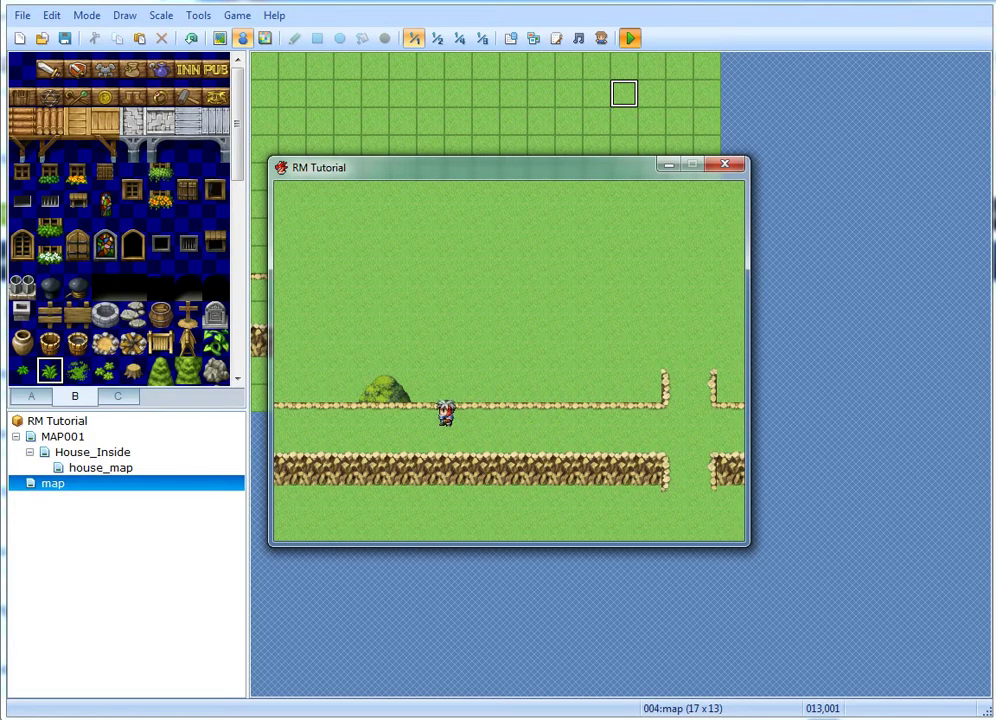
# Walk the character across and around the treetop from the ledge and the upper level to test its priority.
pyautogui.press('Left')
pyautogui.press('Up')
pyautogui.press('Right')
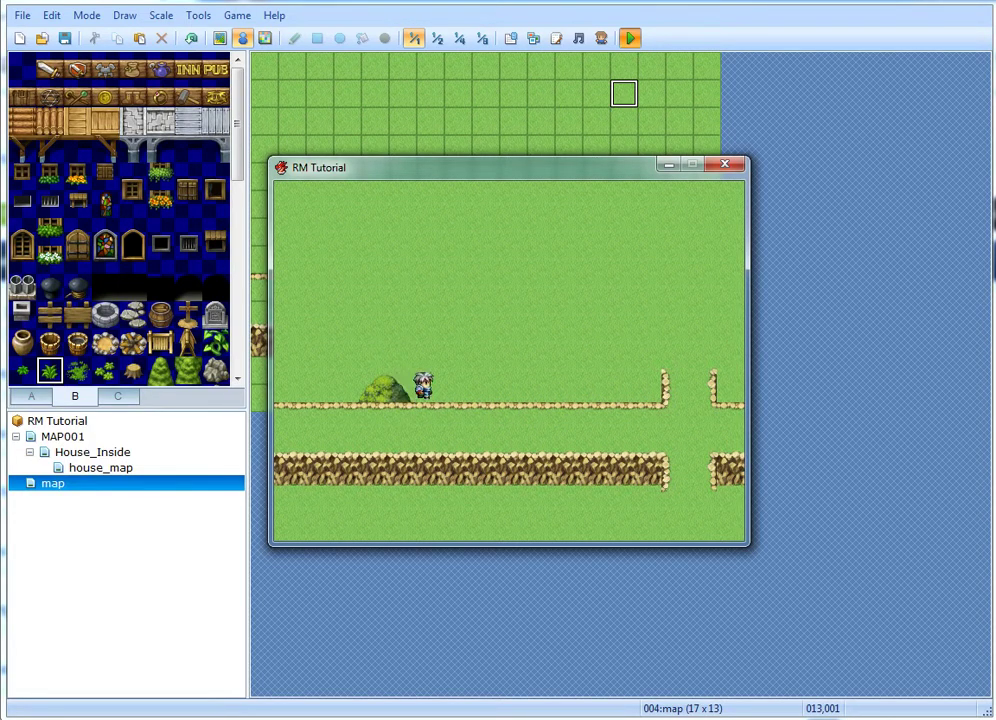
pyautogui.press('Up')
pyautogui.press('Right')
pyautogui.press('Down')
pyautogui.press('Up')
pyautogui.press('Left')
pyautogui.press('Left')
pyautogui.press('Down')
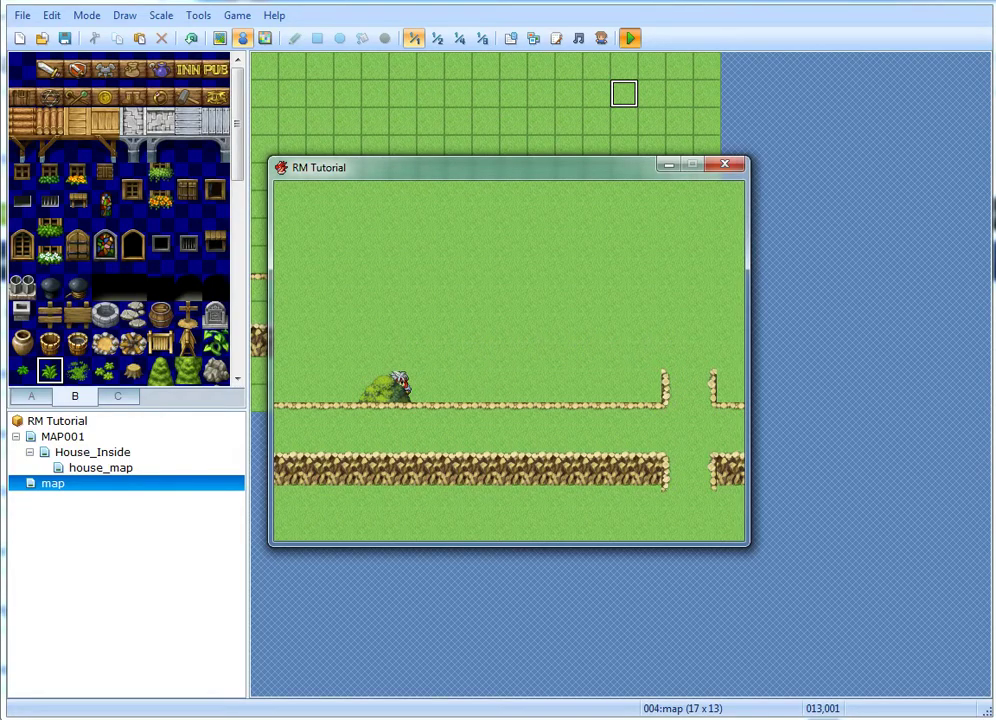